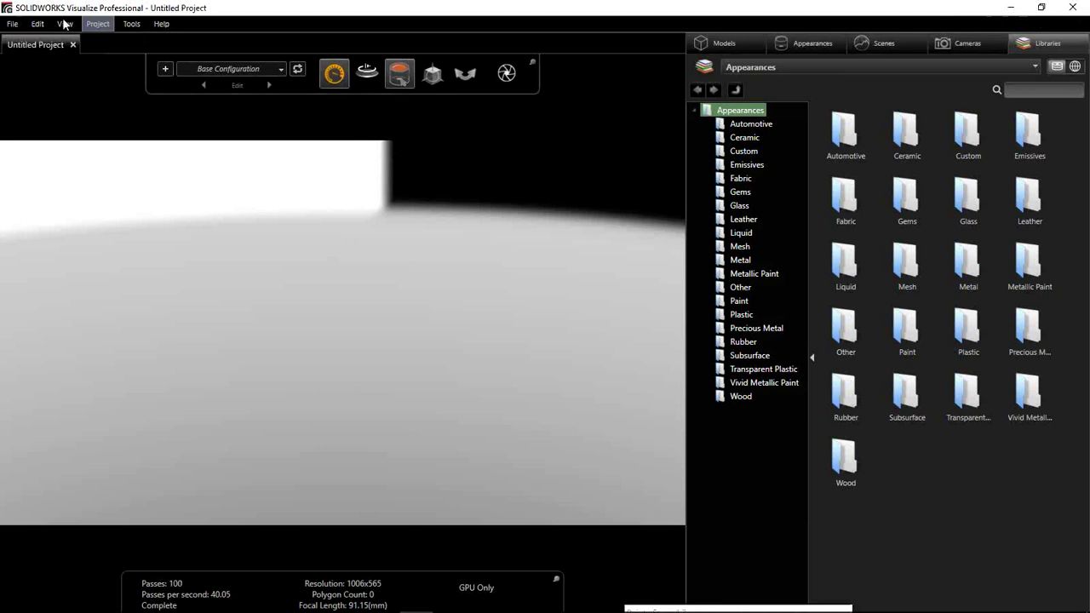
- Choose Trike Assembly.SLDASM from the Lesson 2 Case Study folder as the model to import
left_click(11, 25)
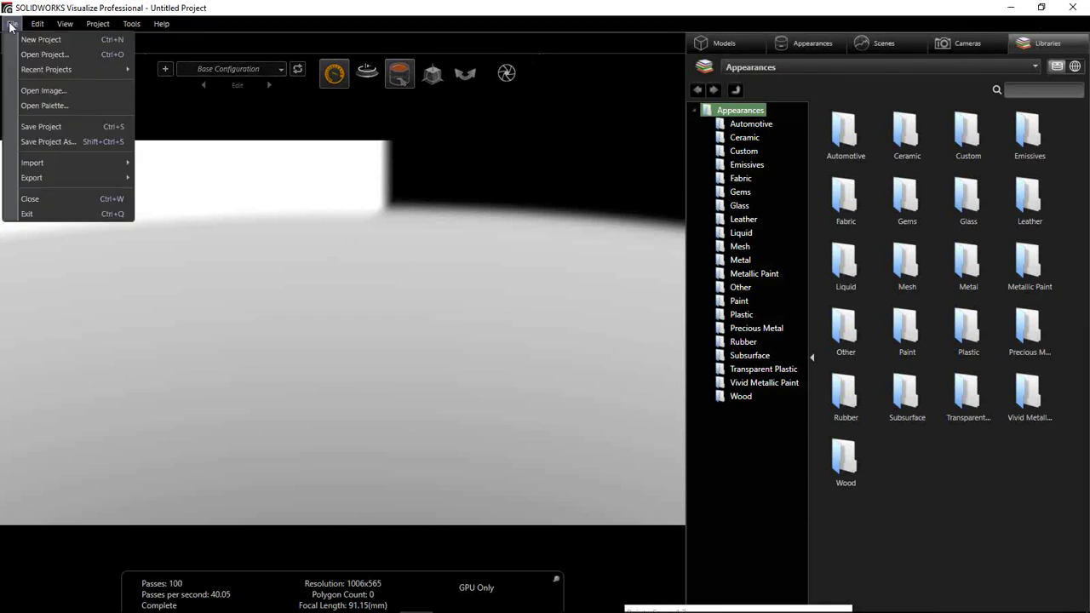
mouse_move(61, 158)
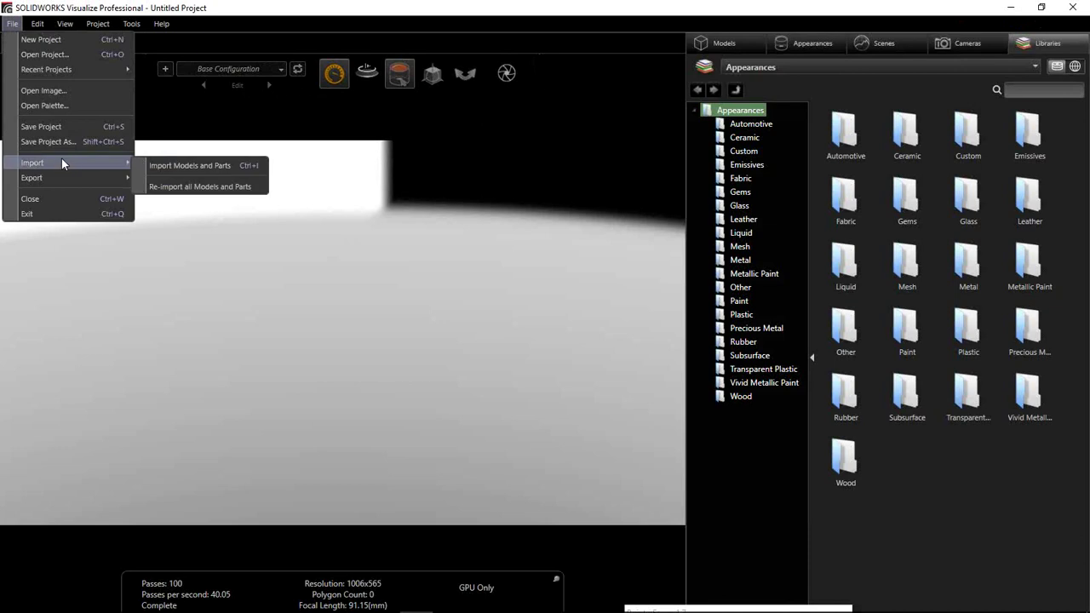
left_click(166, 166)
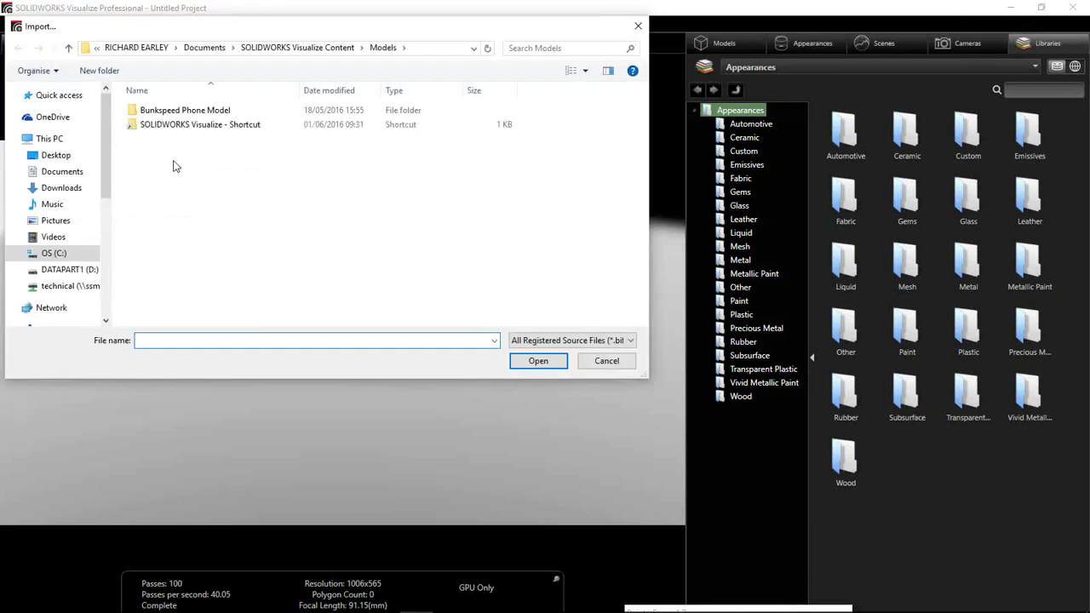
double_click(219, 127)
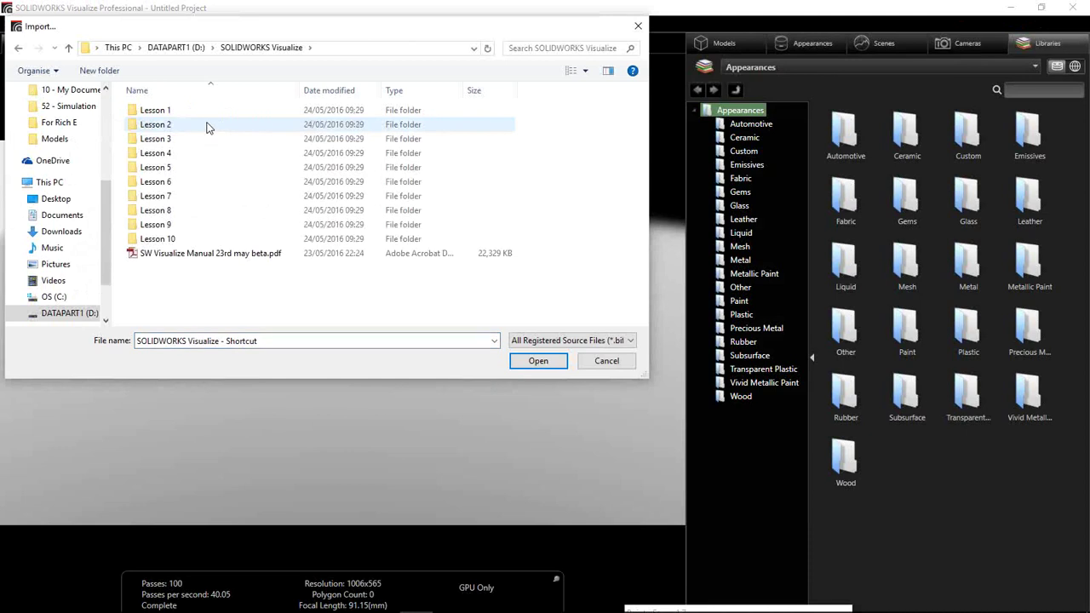
double_click(209, 126)
double_click(188, 111)
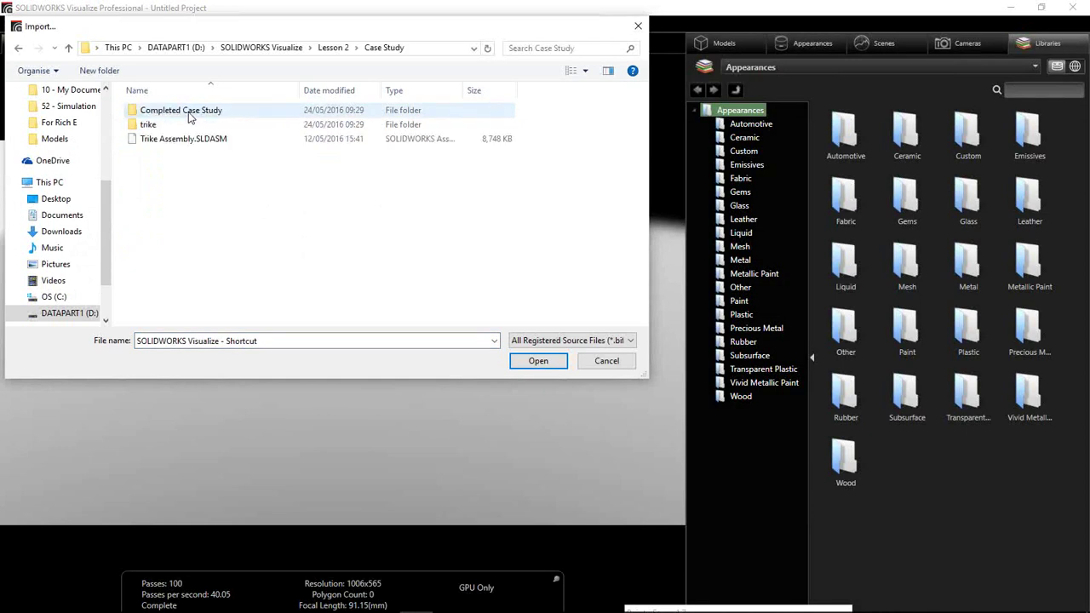
left_click(223, 141)
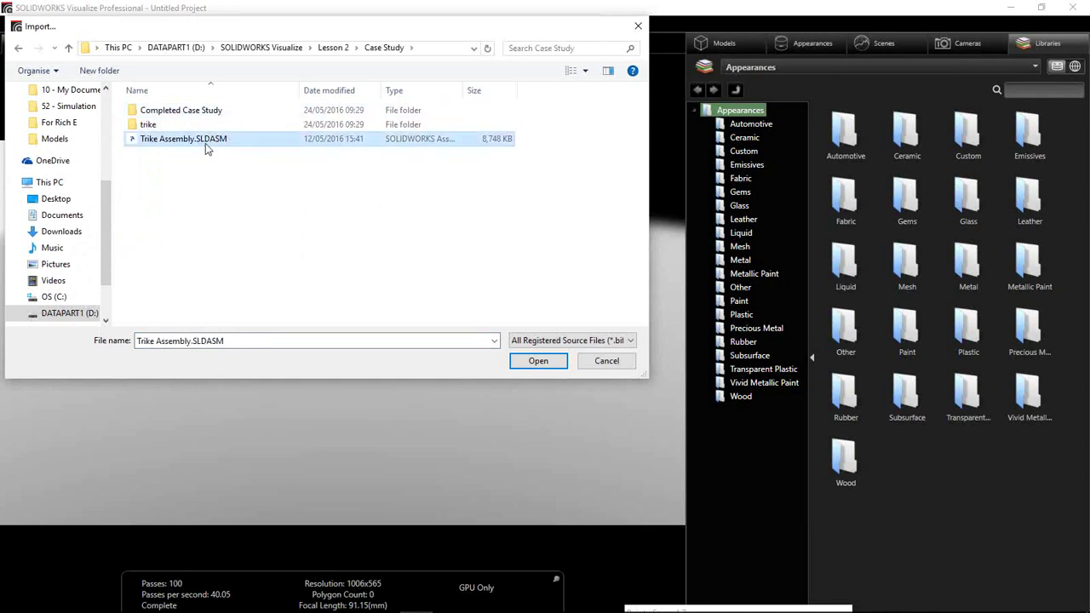
left_click(557, 363)
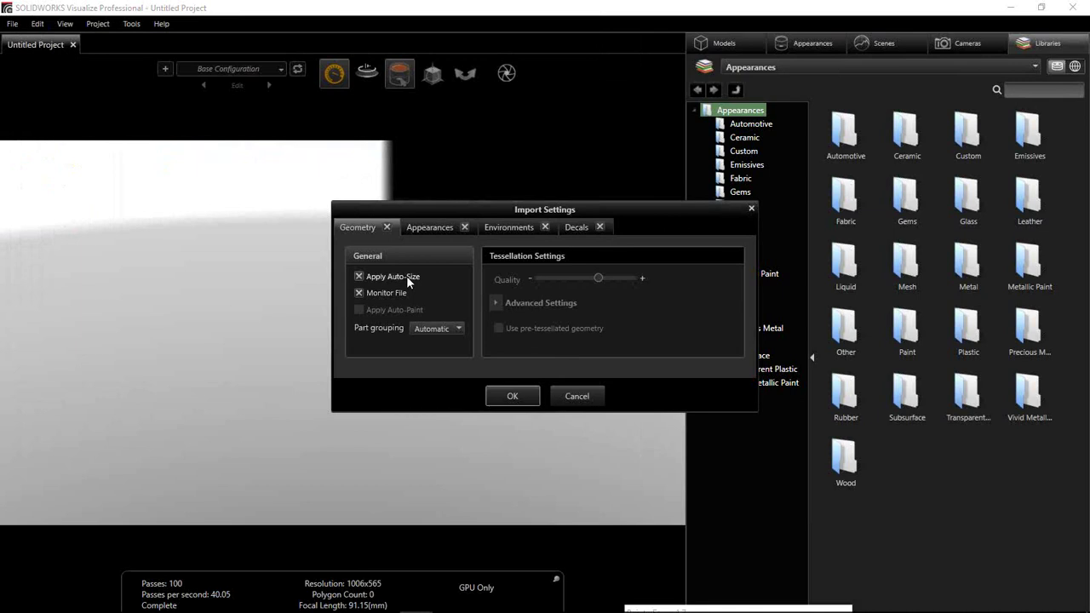
- Import the trike with Automatic part grouping, including geometry and appearances but excluding environments and decals
left_click(435, 329)
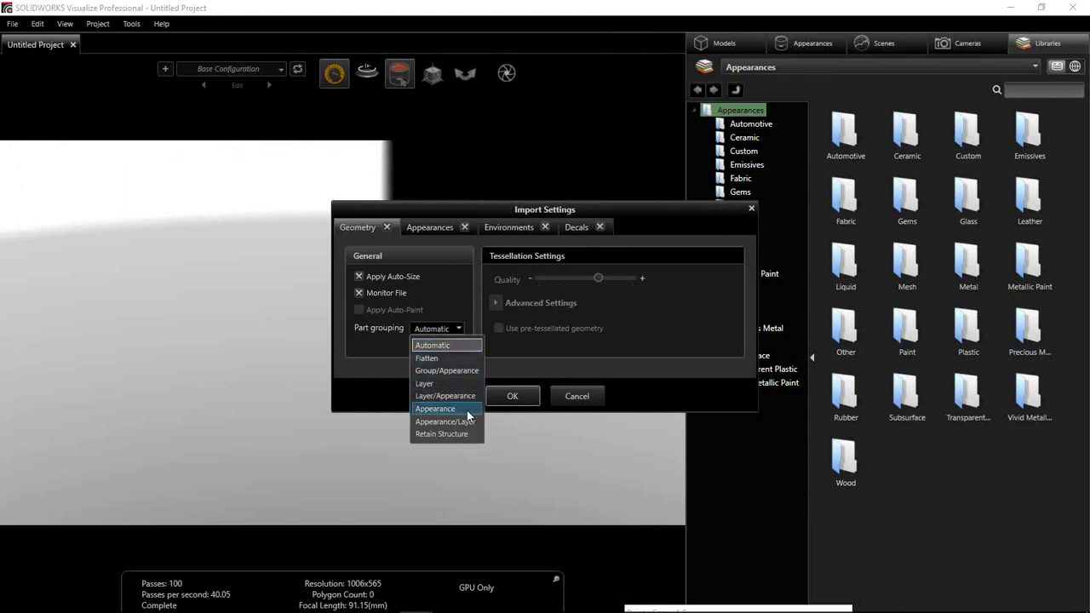
left_click(449, 345)
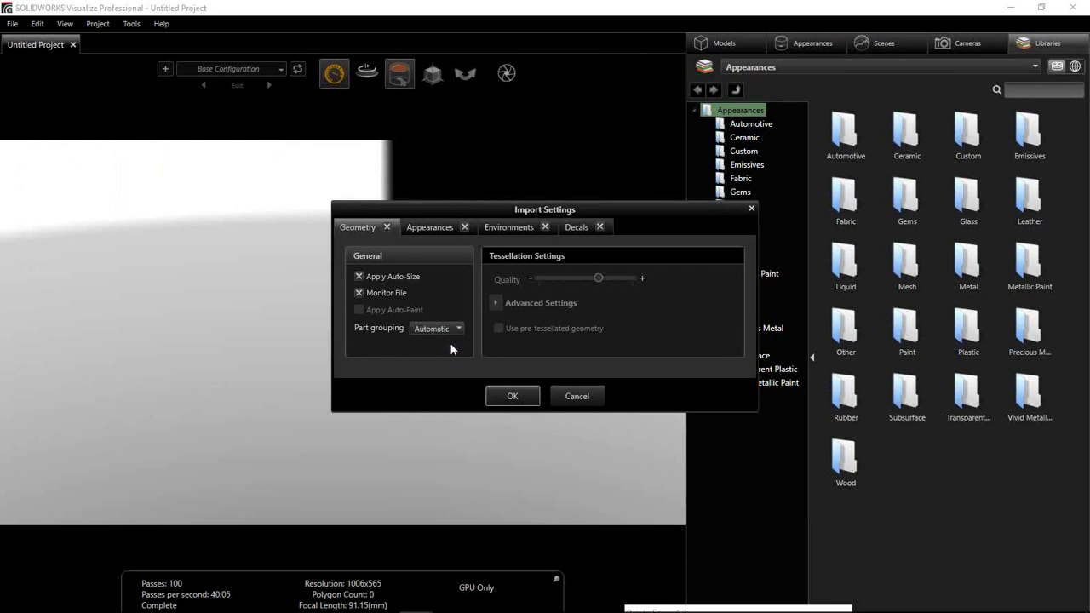
left_click(423, 232)
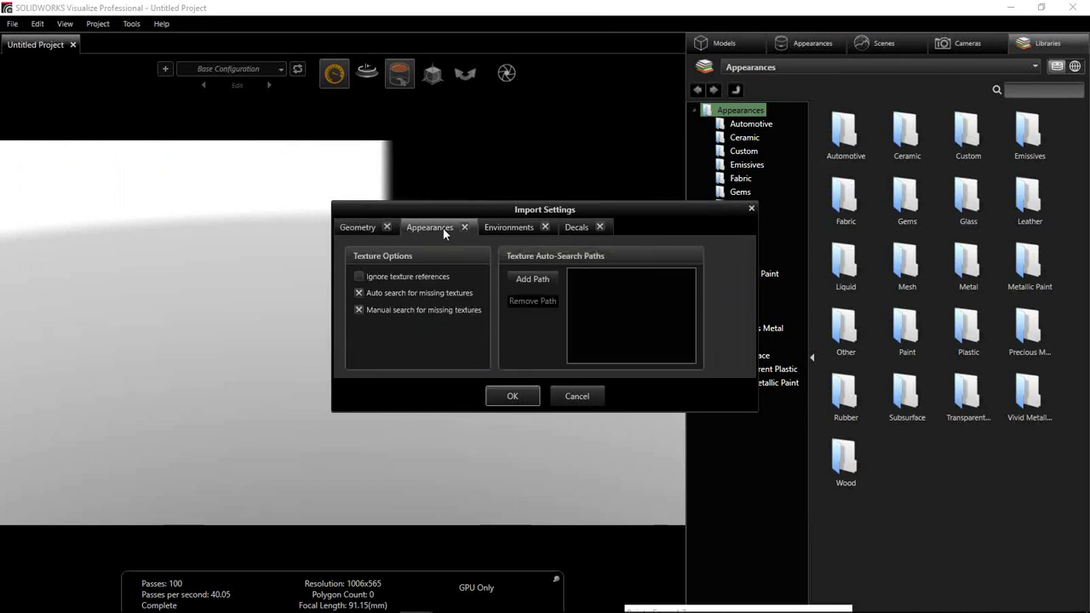
left_click(545, 227)
left_click(599, 227)
left_click(362, 227)
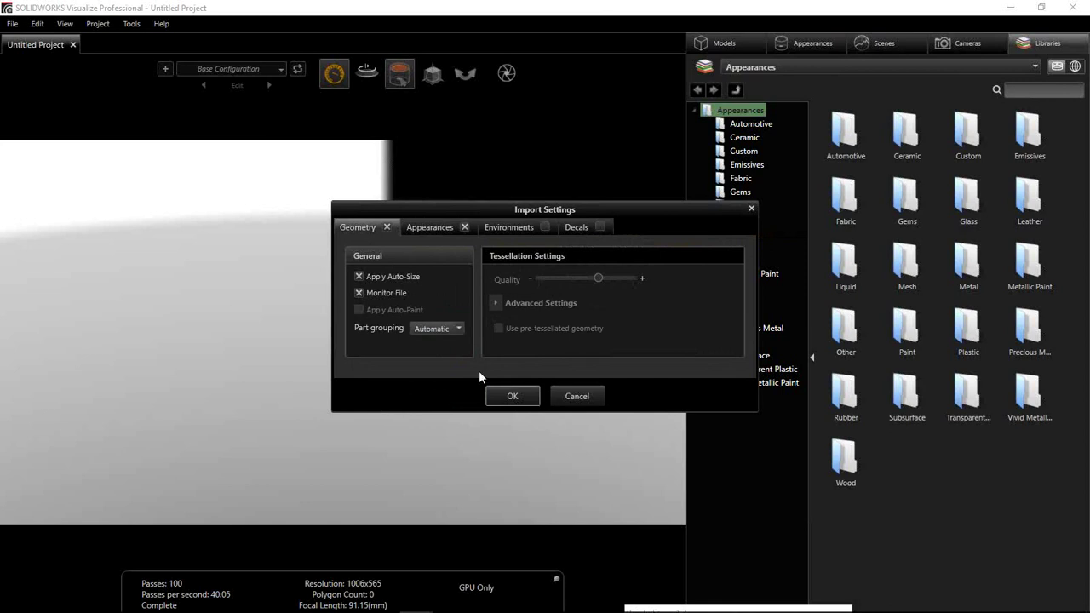
left_click(527, 393)
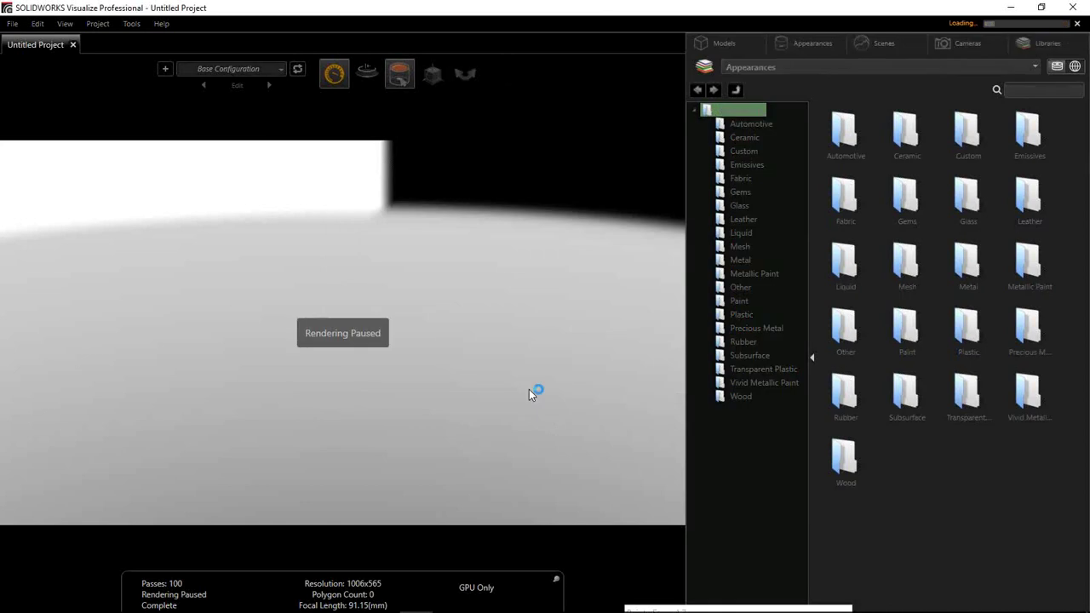
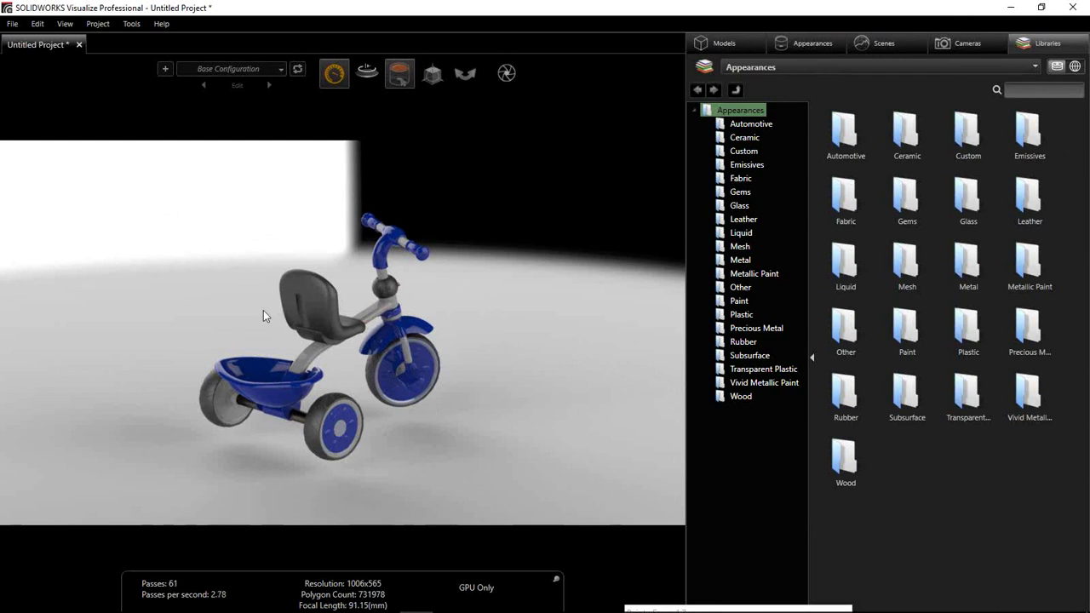
- Set the Trike Assembly model's Y position to 0, and deselect the model
left_click(715, 46)
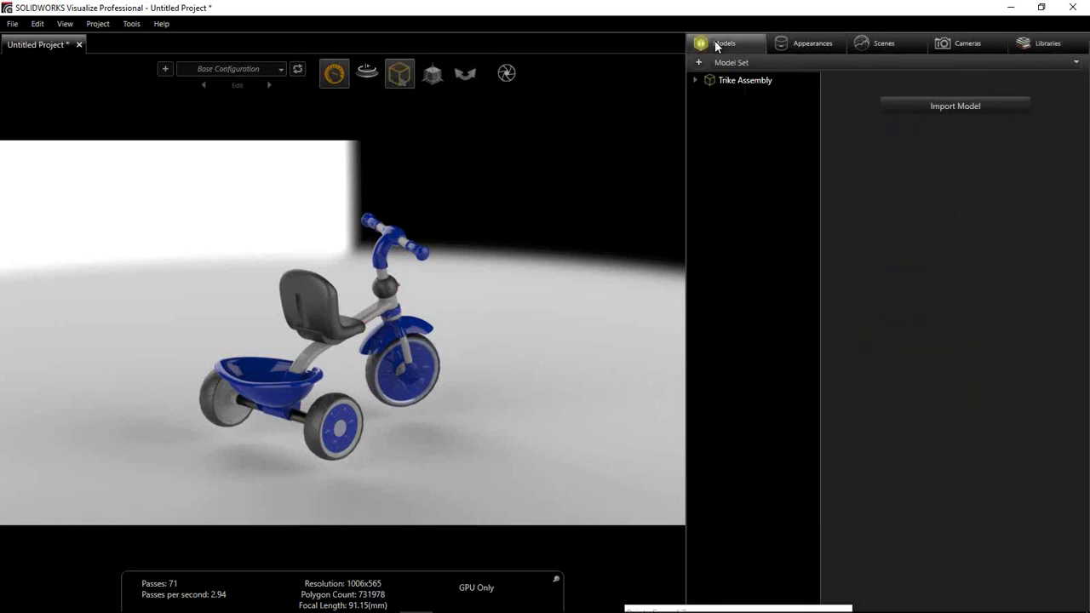
left_click(744, 81)
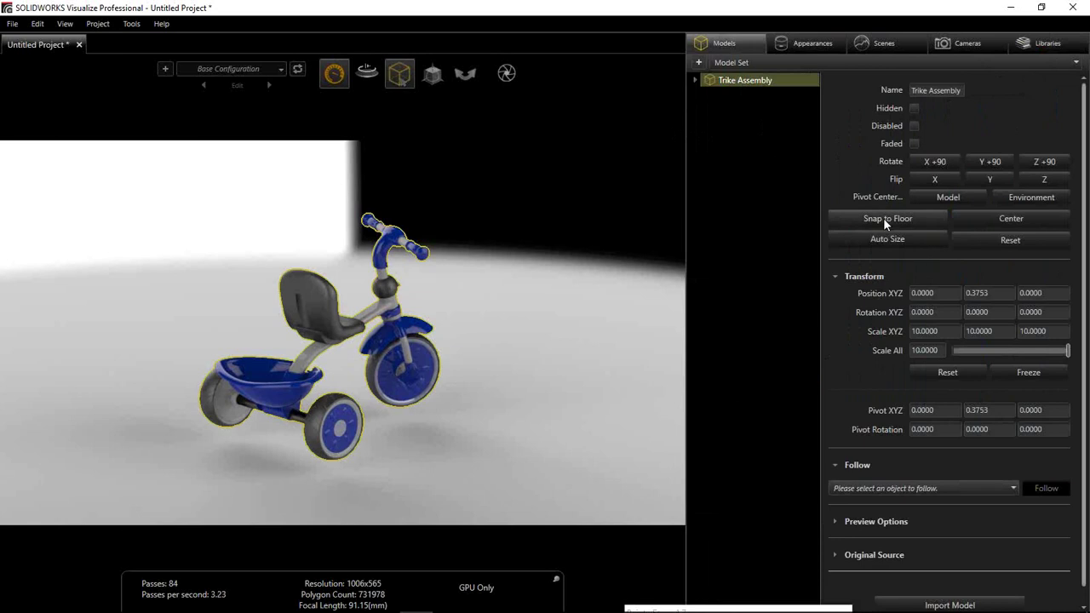
left_click(979, 292)
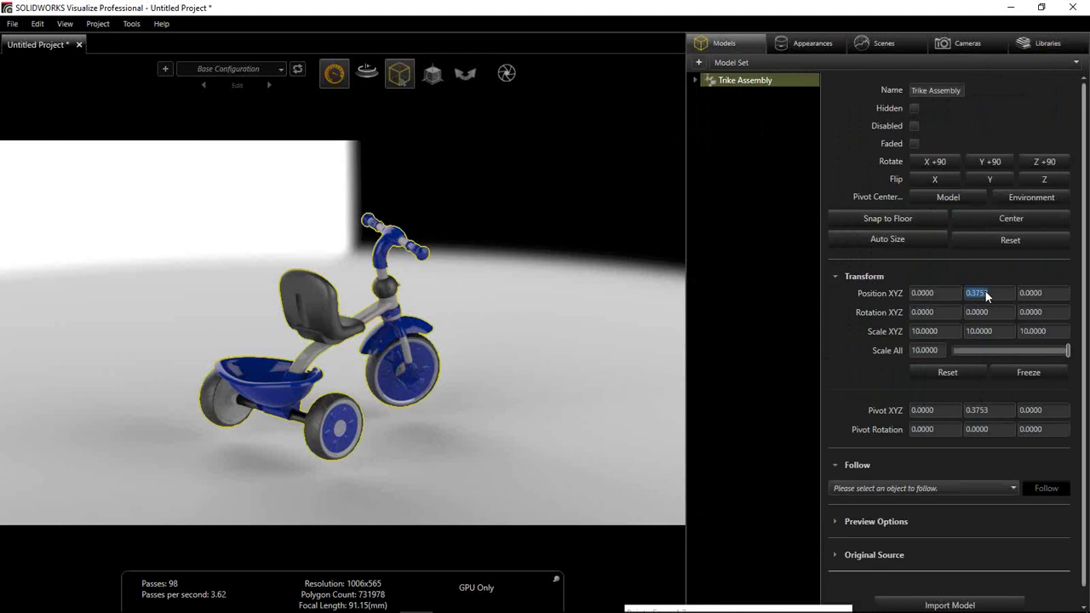
type("0")
key("Tab")
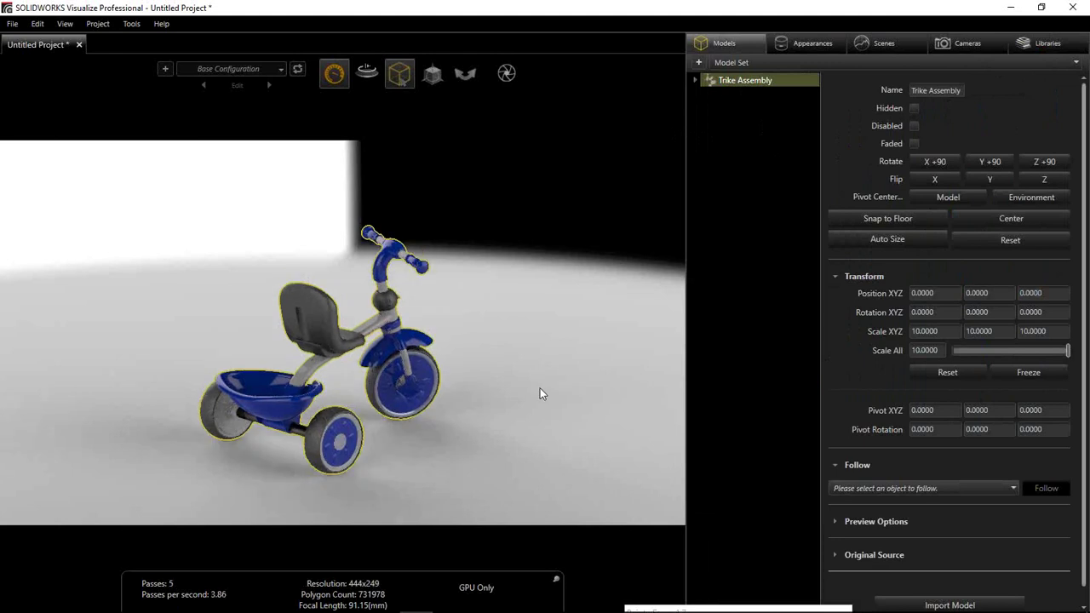
left_click(502, 370)
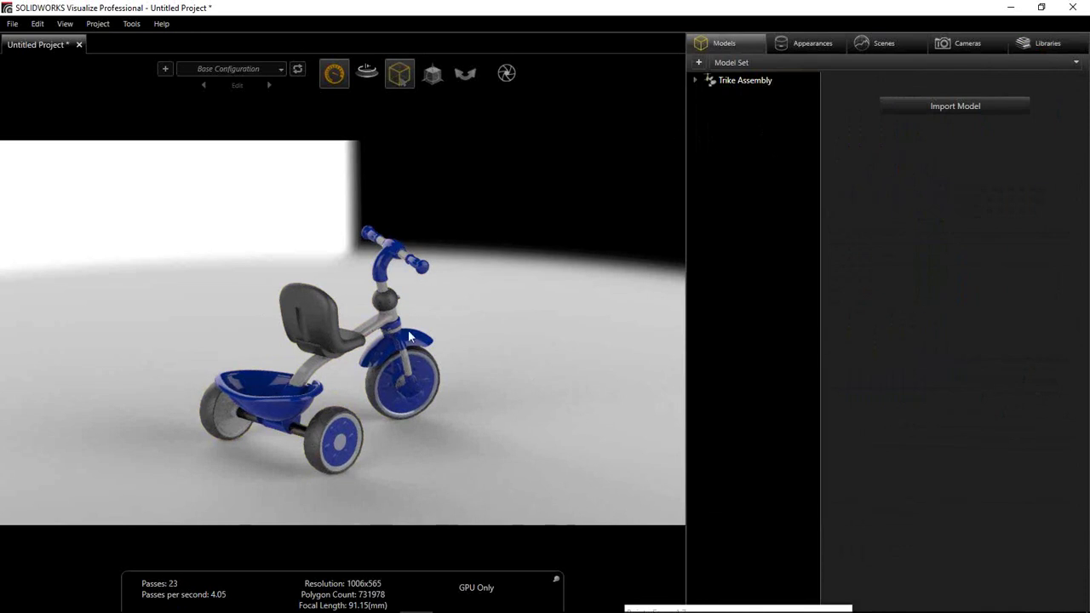
- Switch the viewport from ray-traced rendering to the real-time preview mode
mouse_move(334, 73)
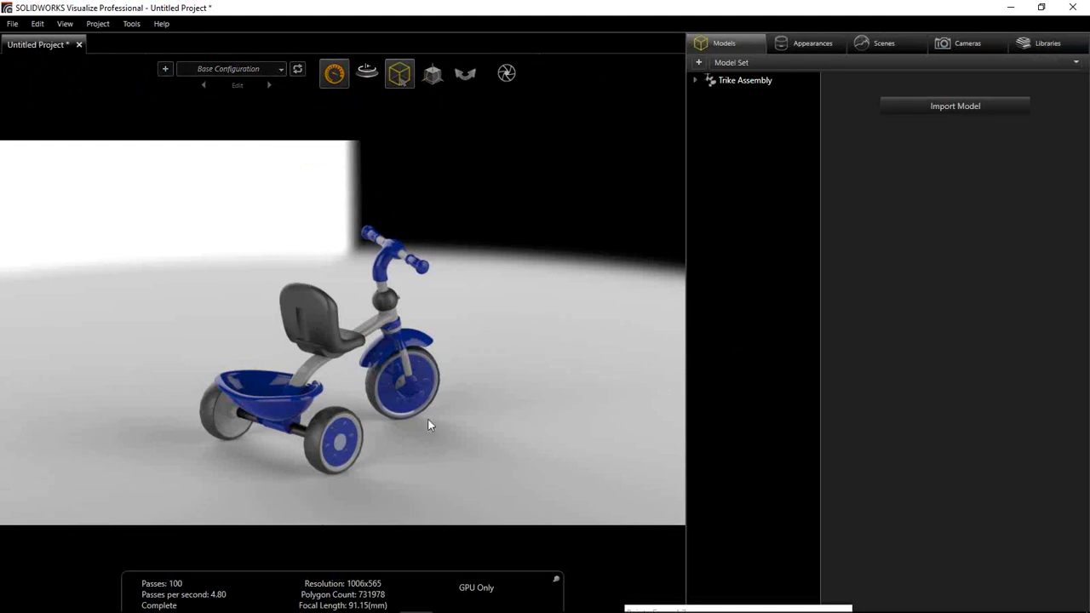
scroll(394, 418, "down", 3)
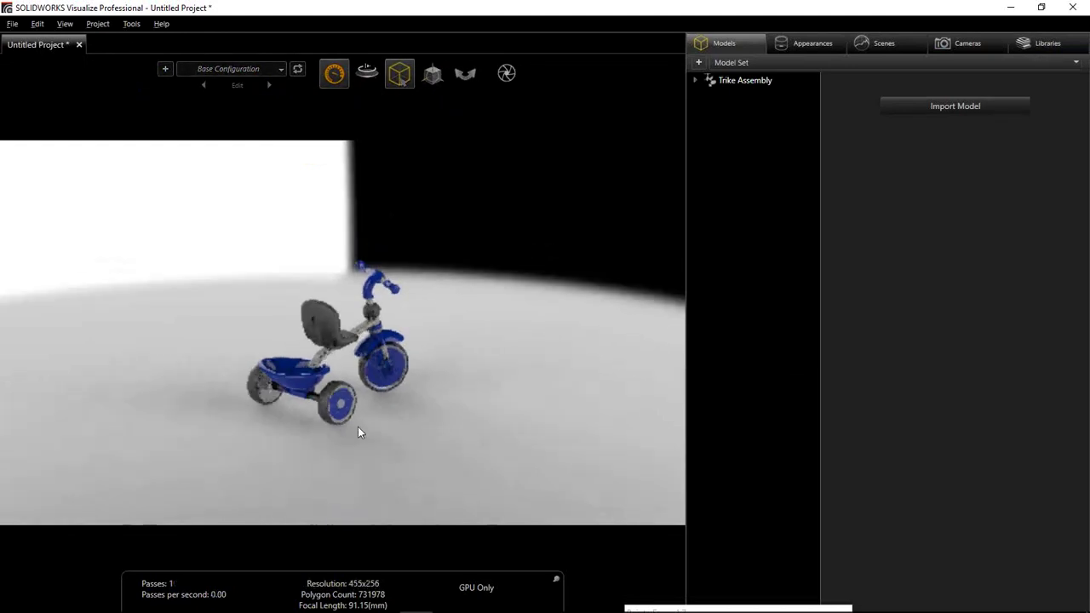
scroll(358, 433, "up", 5)
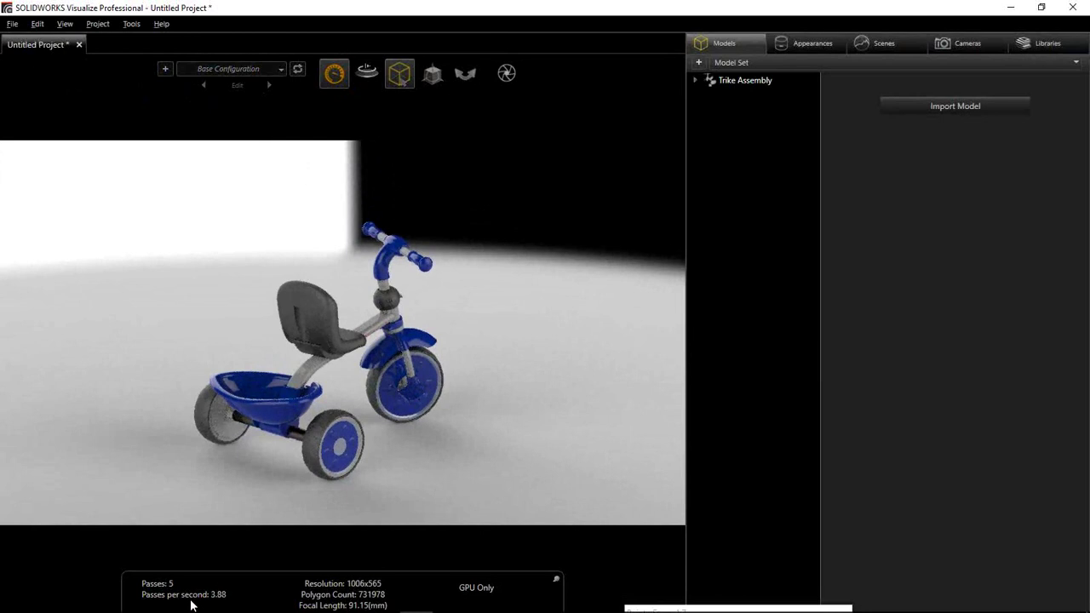
mouse_move(195, 611)
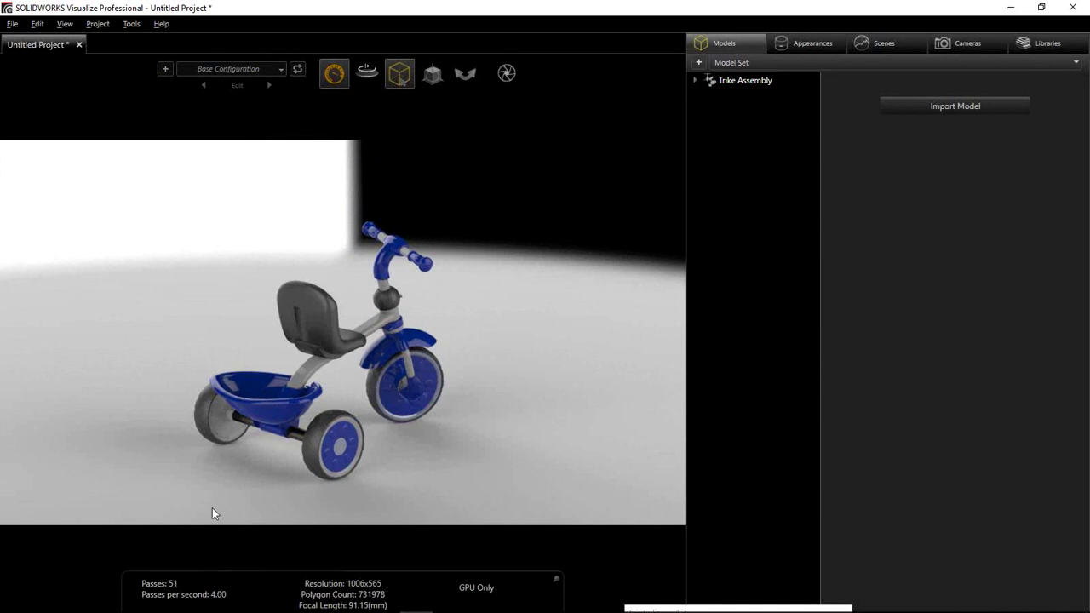
mouse_move(332, 75)
left_click(290, 103)
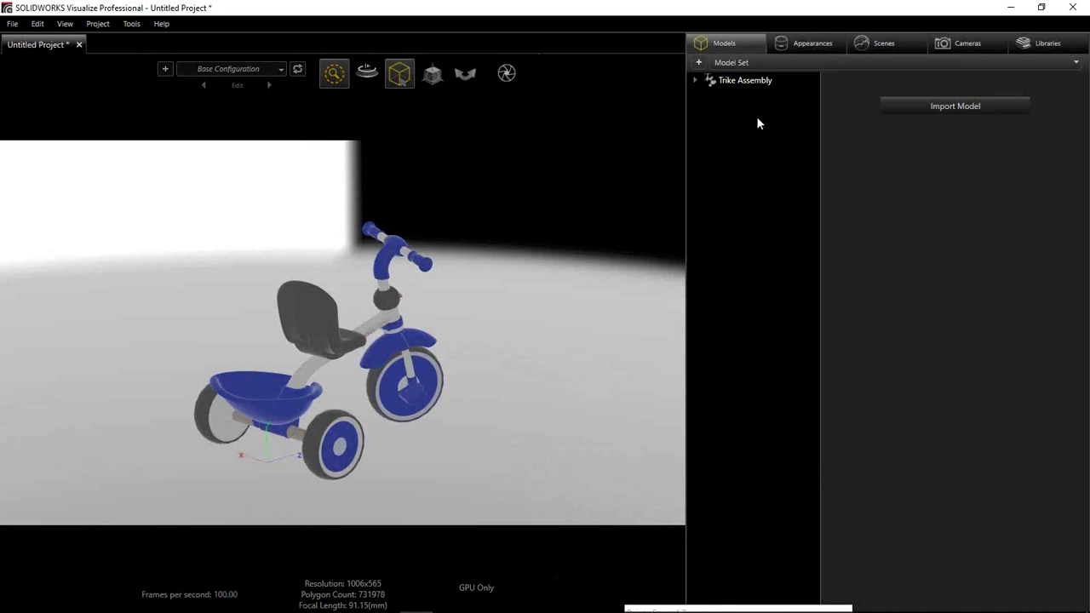
- Apply the High Contrast Studio environment from the environments library to the scene
left_click(1040, 44)
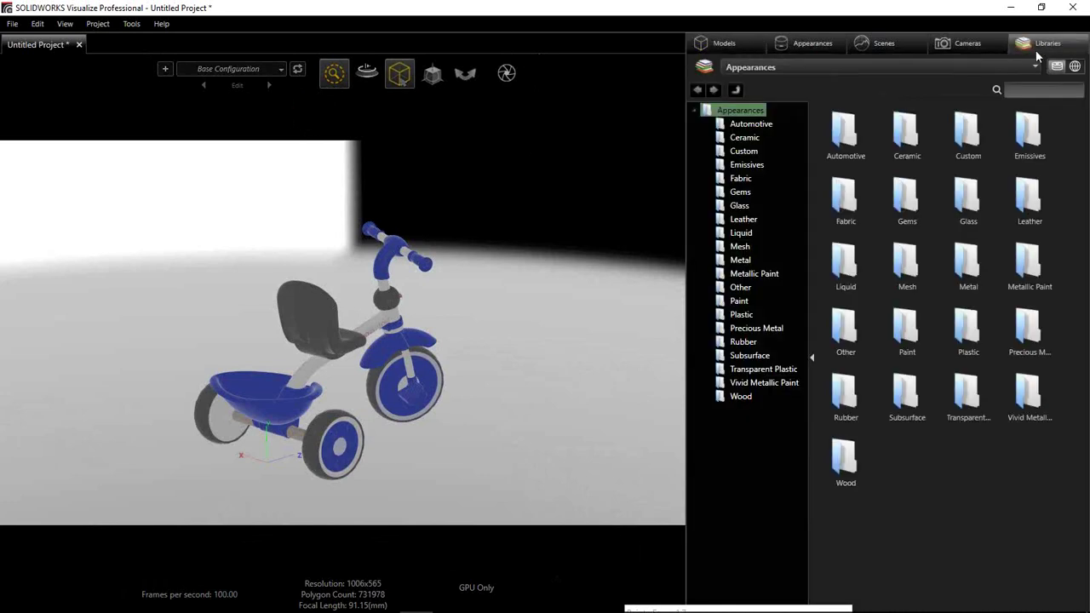
left_click(844, 68)
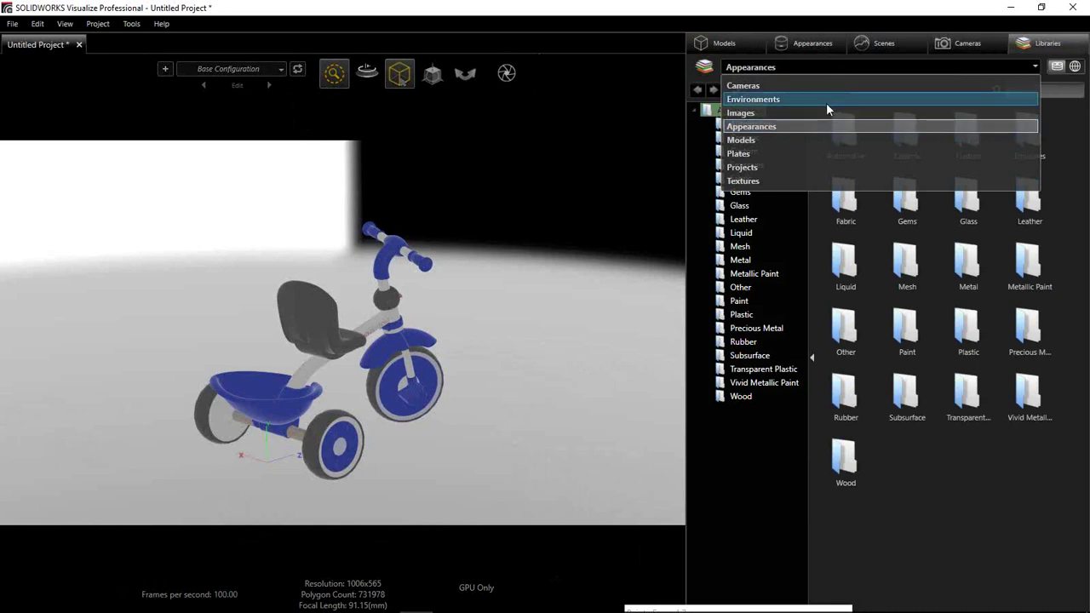
left_click(784, 99)
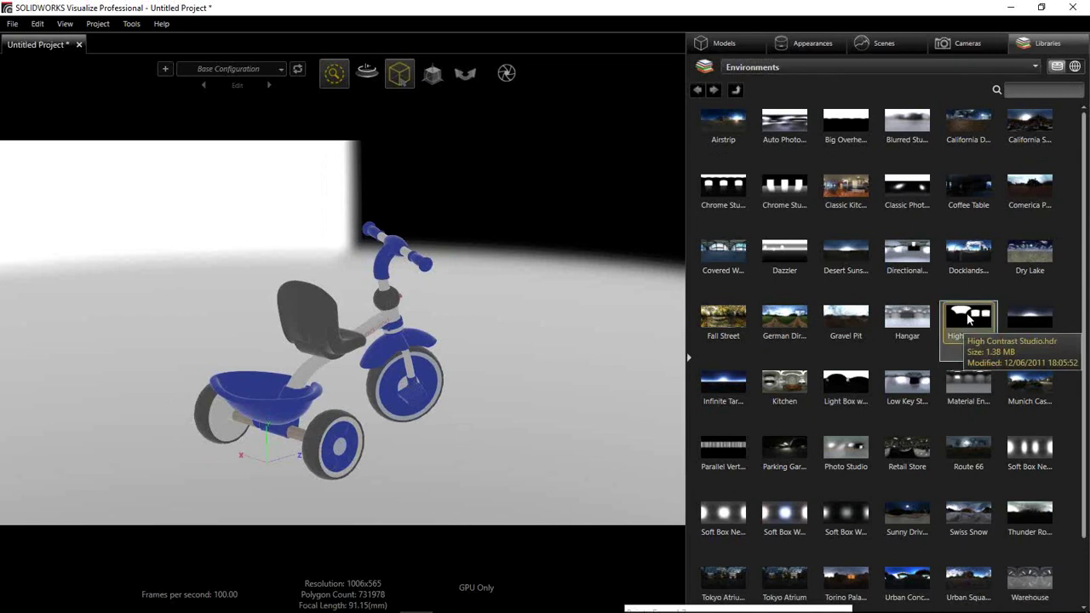
left_click_drag(968, 318, 598, 316)
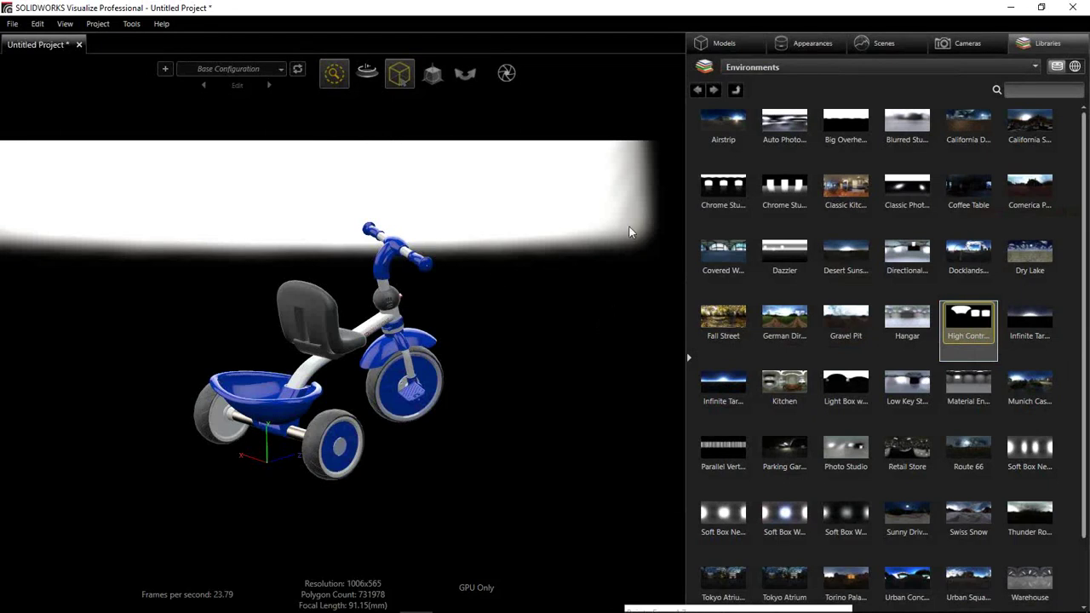
- Hide the High Contrast Studio environment image and set the background color to near-white with an HSV value of 97.5
left_click(886, 44)
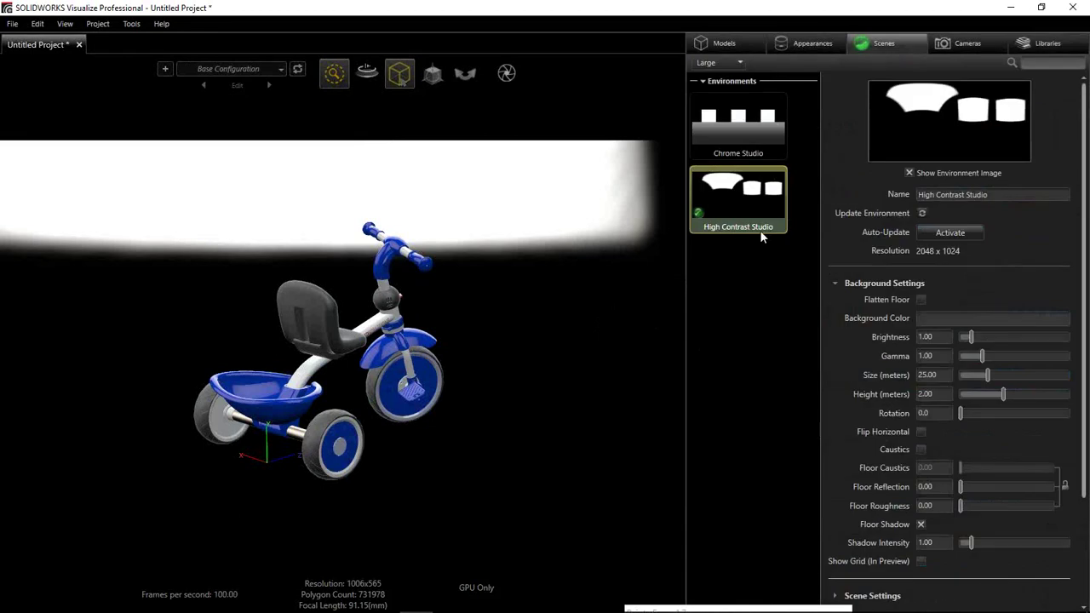
left_click(910, 171)
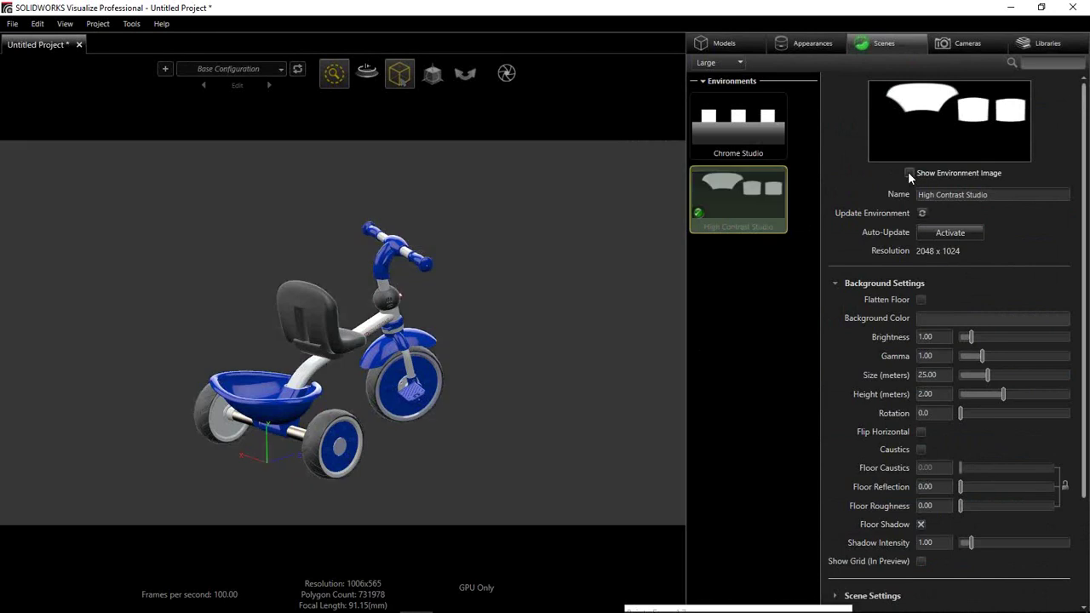
left_click(924, 320)
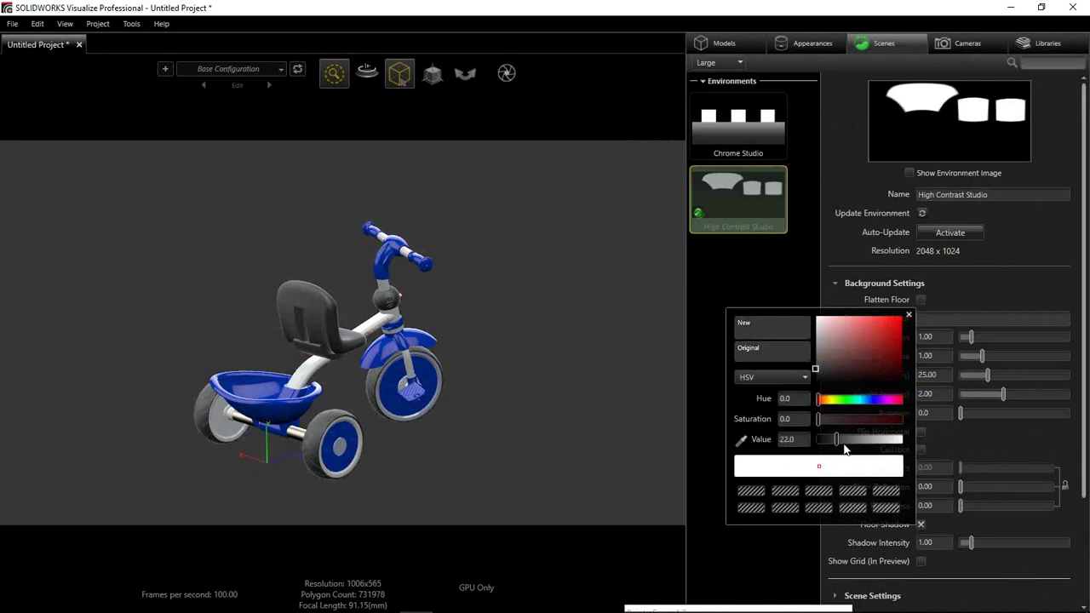
left_click_drag(838, 445, 900, 445)
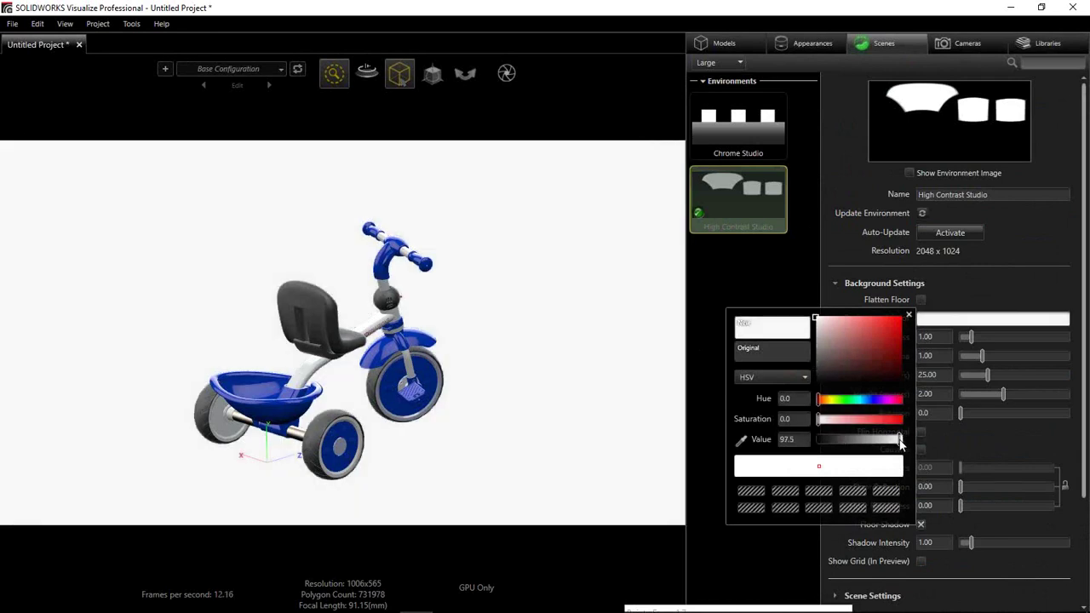
left_click(909, 314)
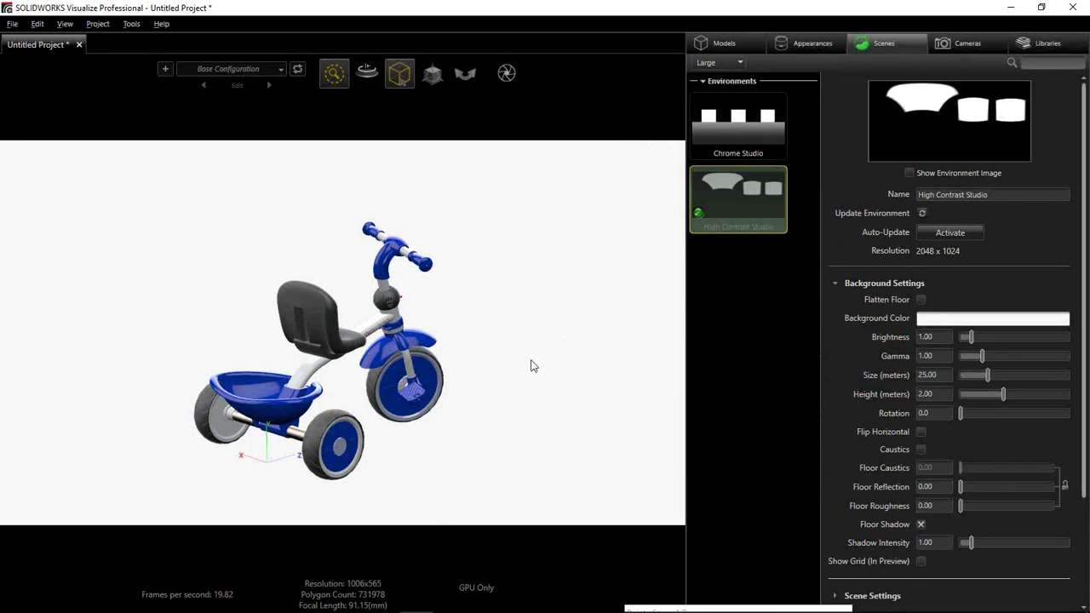
- Orbit the camera to a front three-quarter view of the trike, bring it closer and pan the trike sideways
left_click_drag(530, 366, 149, 380)
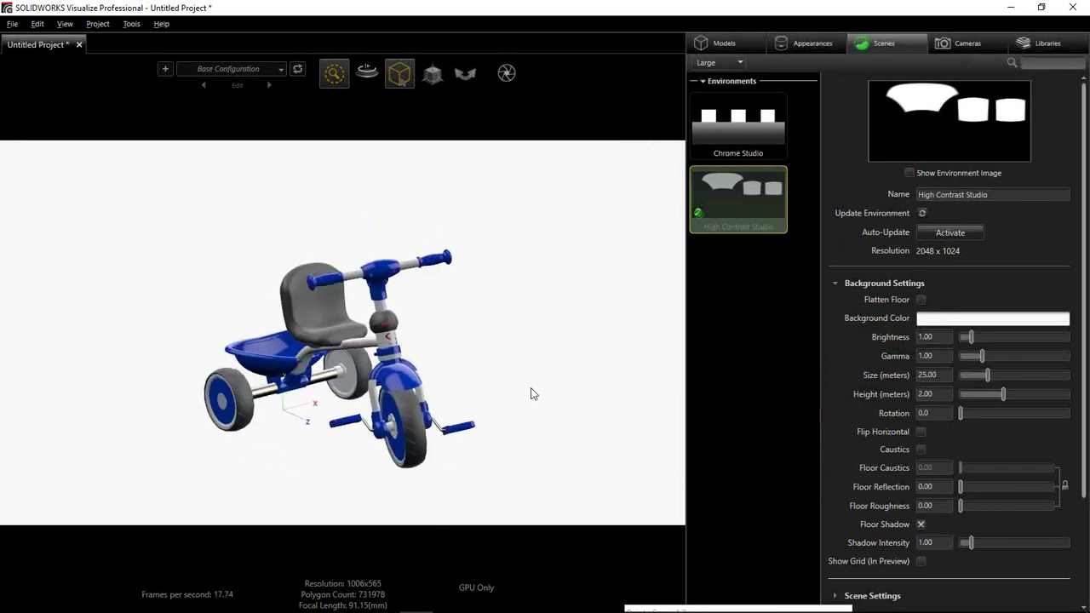
left_click_drag(502, 396, 468, 327)
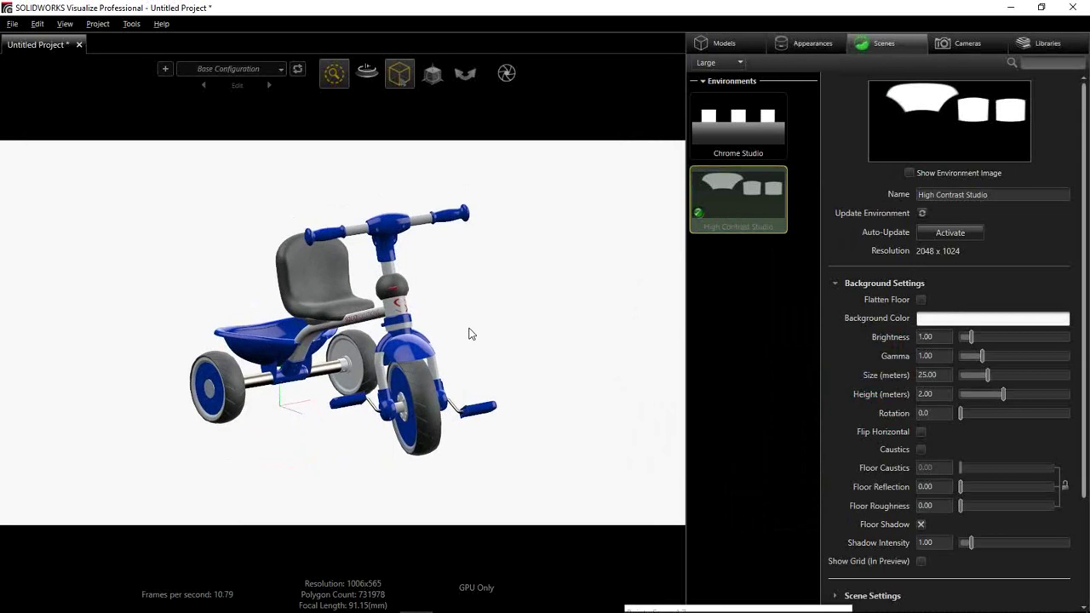
middle_click_drag(470, 333, 651, 308)
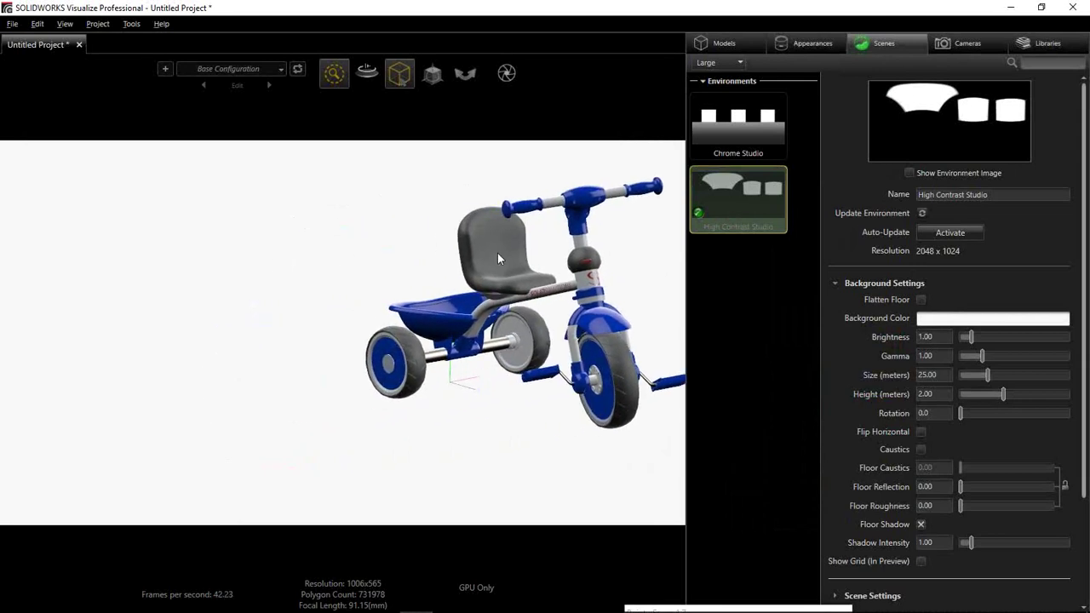
- Undo the last camera move and switch the viewport from preview to ray-traced rendering
key("ctrl+z")
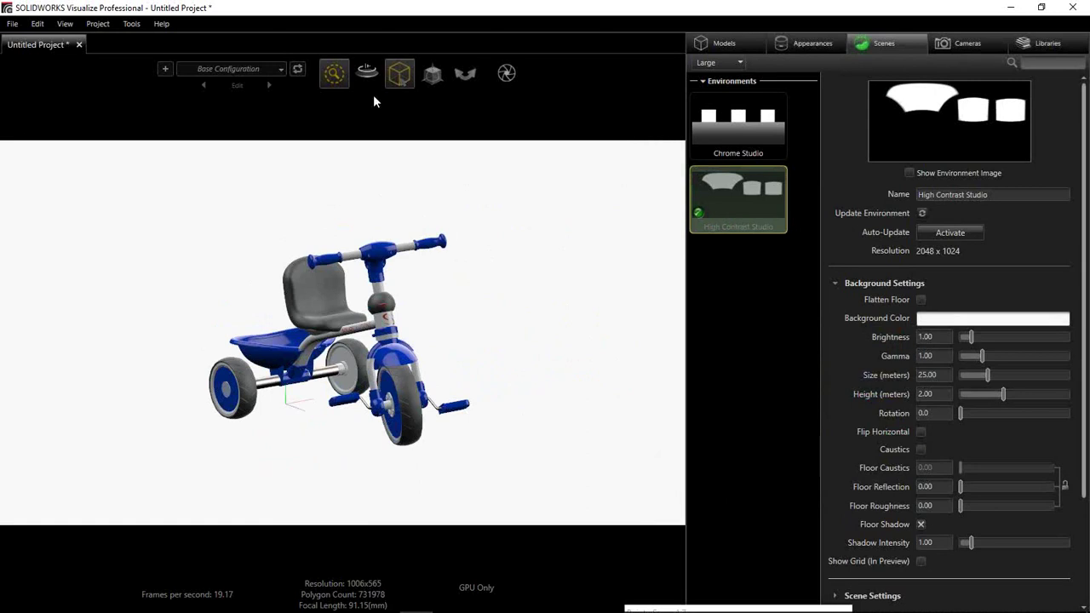
left_click(308, 103)
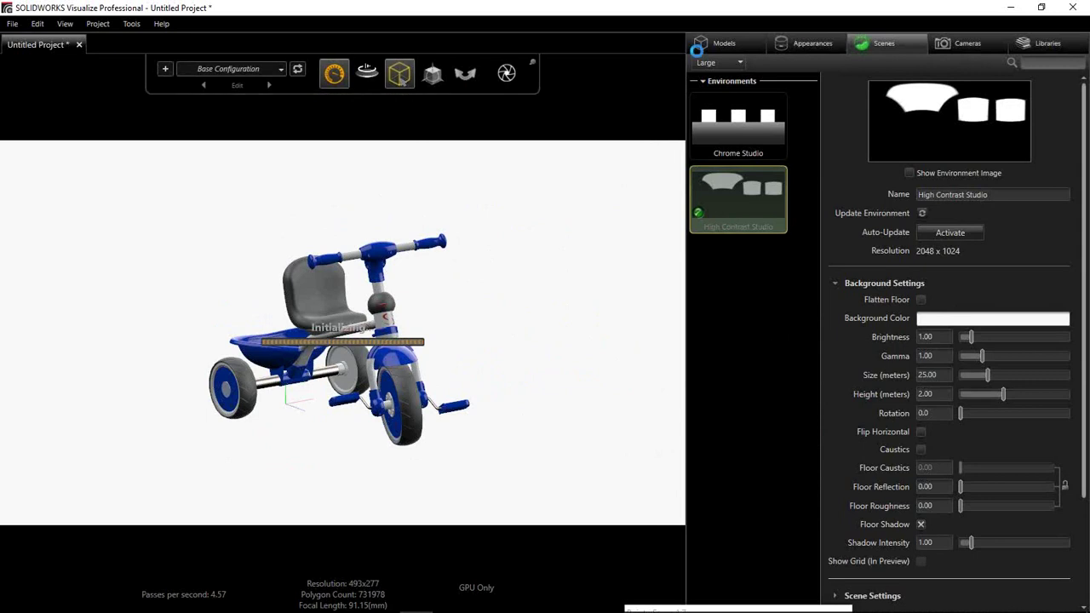
- Apply Orange Paint from the paint appearances library to the front fender, the rear tray and the lower front fork part
left_click(799, 45)
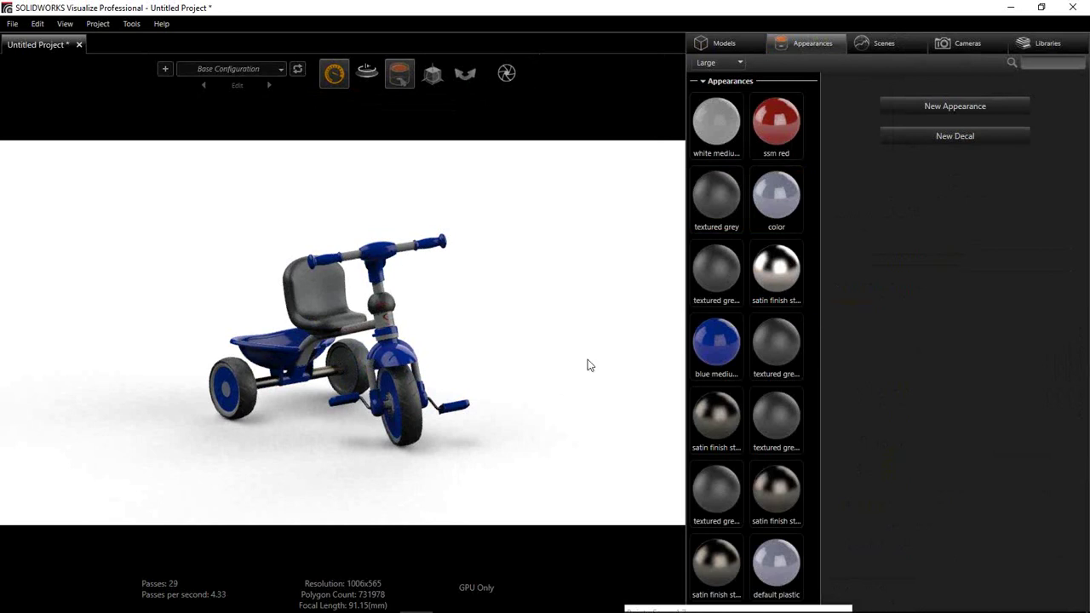
left_click(1049, 42)
left_click(882, 69)
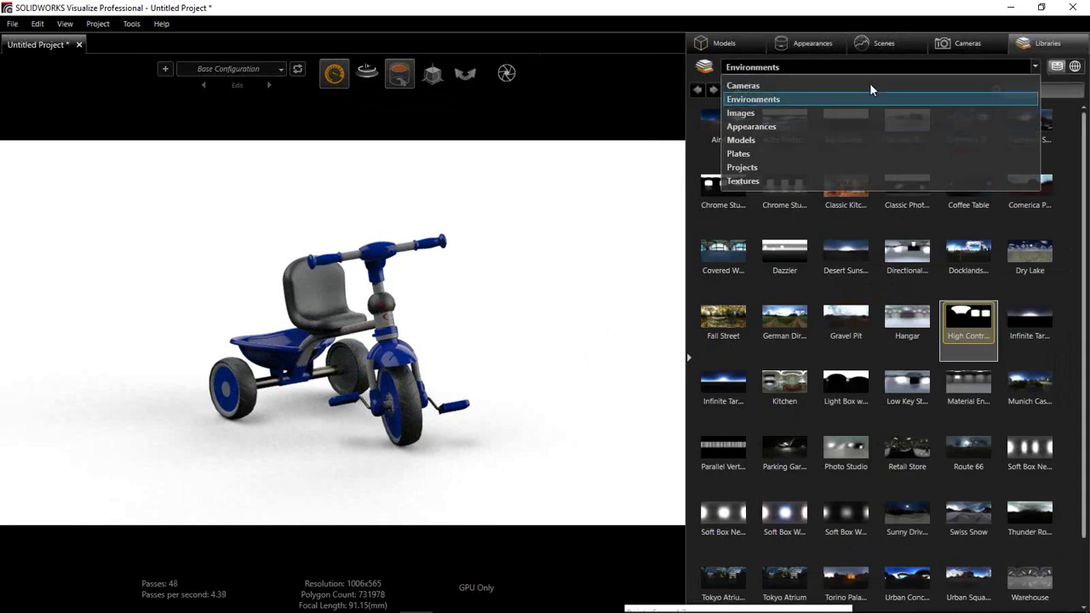
left_click(847, 127)
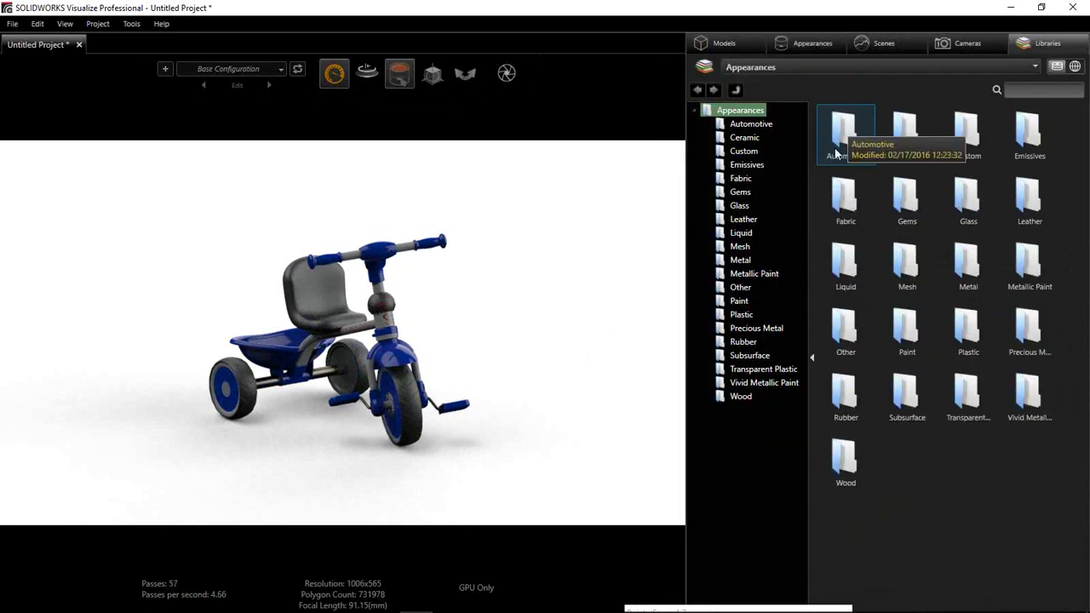
left_click(739, 302)
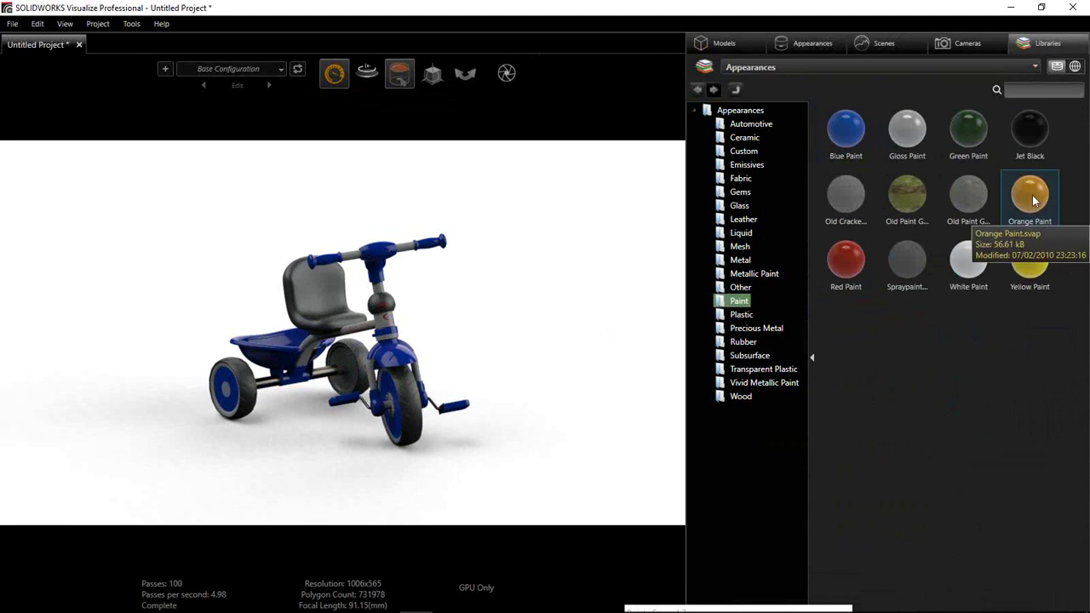
mouse_move(1034, 200)
left_mouse_down()
mouse_move(871, 277)
mouse_move(458, 381)
mouse_move(397, 353)
left_mouse_up()
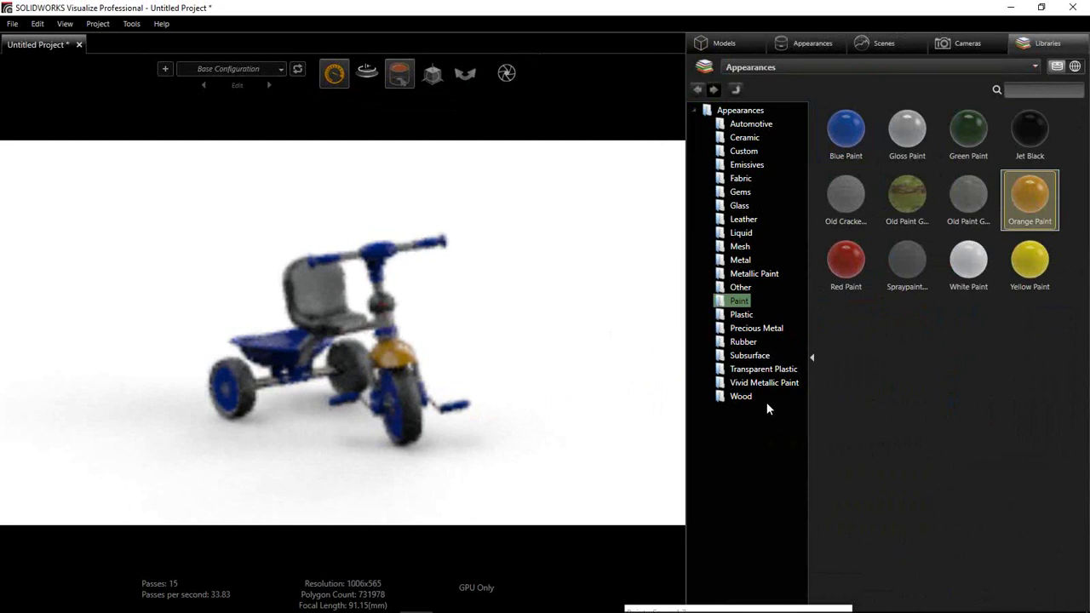
mouse_move(1032, 194)
left_mouse_down()
mouse_move(468, 383)
mouse_move(389, 387)
mouse_move(792, 296)
mouse_move(1067, 196)
mouse_move(357, 371)
mouse_move(297, 338)
left_mouse_up()
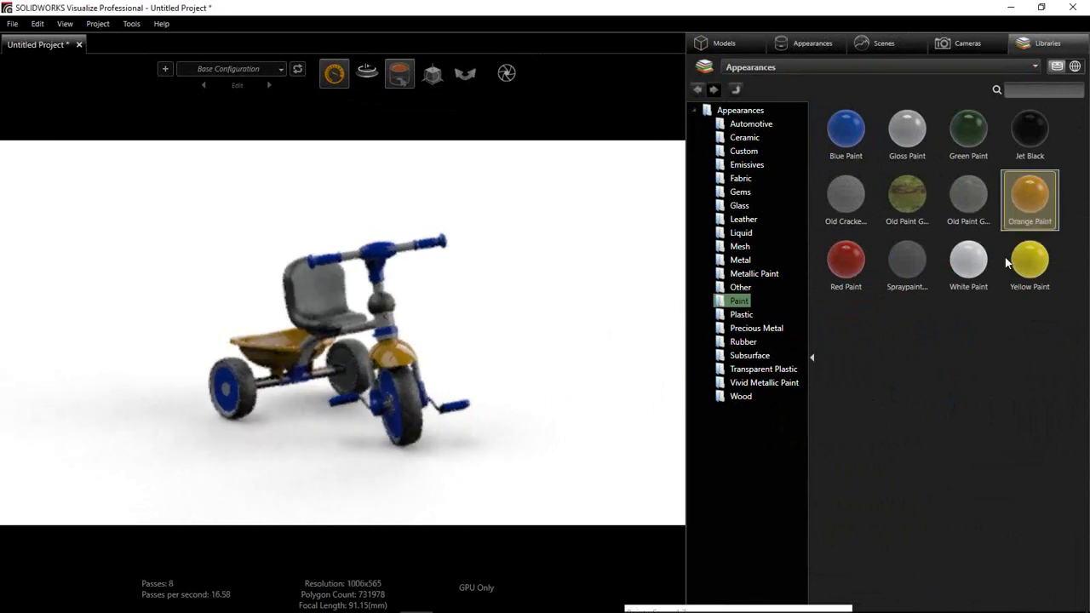
mouse_move(1019, 201)
left_mouse_down()
mouse_move(464, 408)
mouse_move(383, 421)
left_mouse_up()
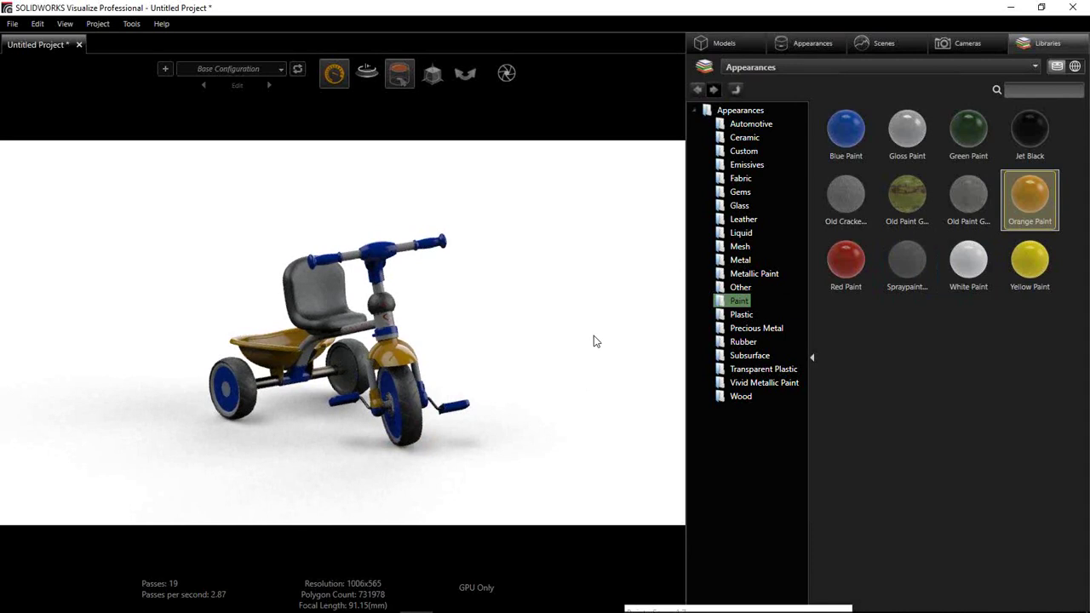
- Copy the rear tray's Orange Paint and paste it onto the blue rear wheel hub and the nearest pedal
left_click(284, 349)
left_click(223, 379)
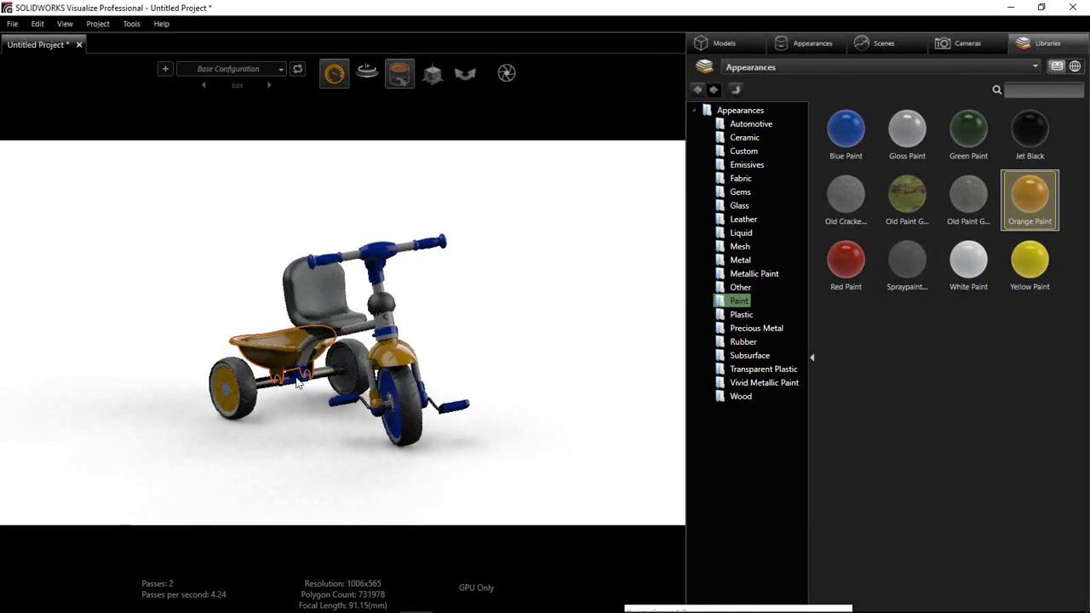
left_click(345, 401)
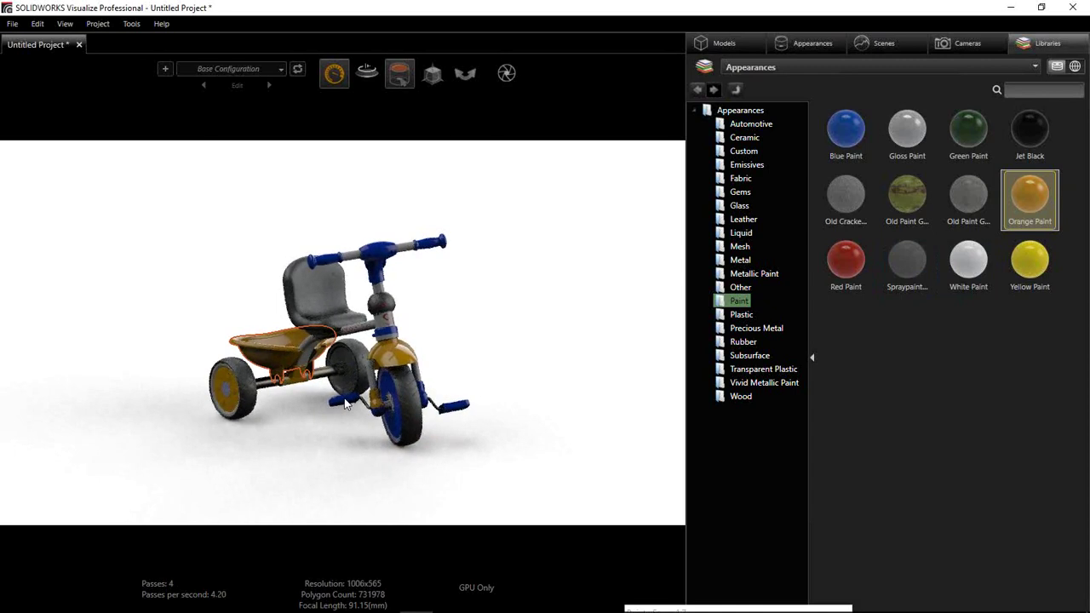
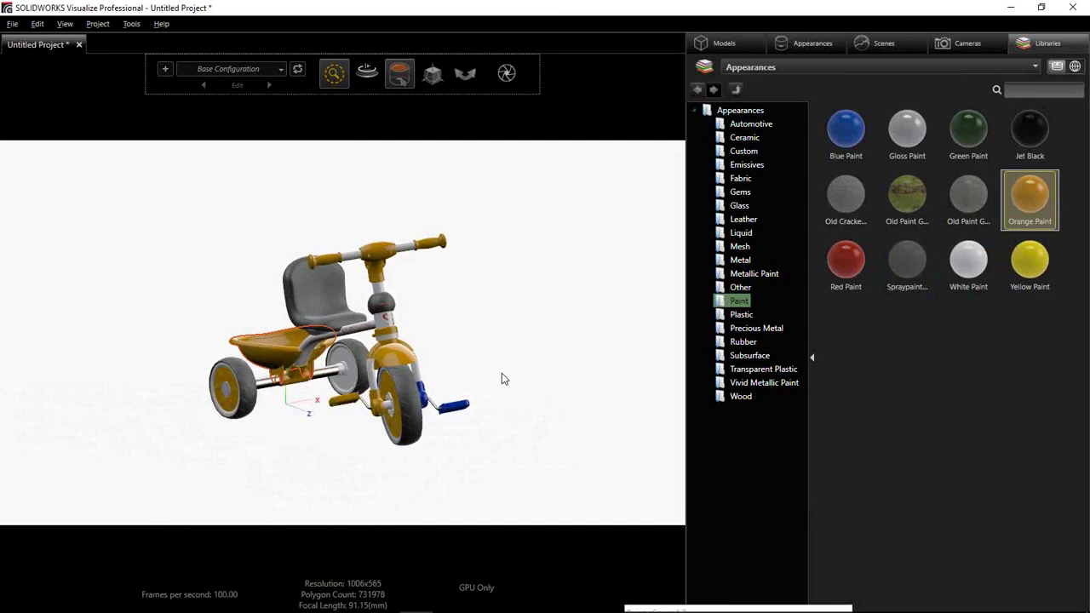
- Paste the copied Orange Paint onto the blue parts on the trike's other side: rear wheel, front wheel and pedal
left_click_drag(501, 375, 369, 406)
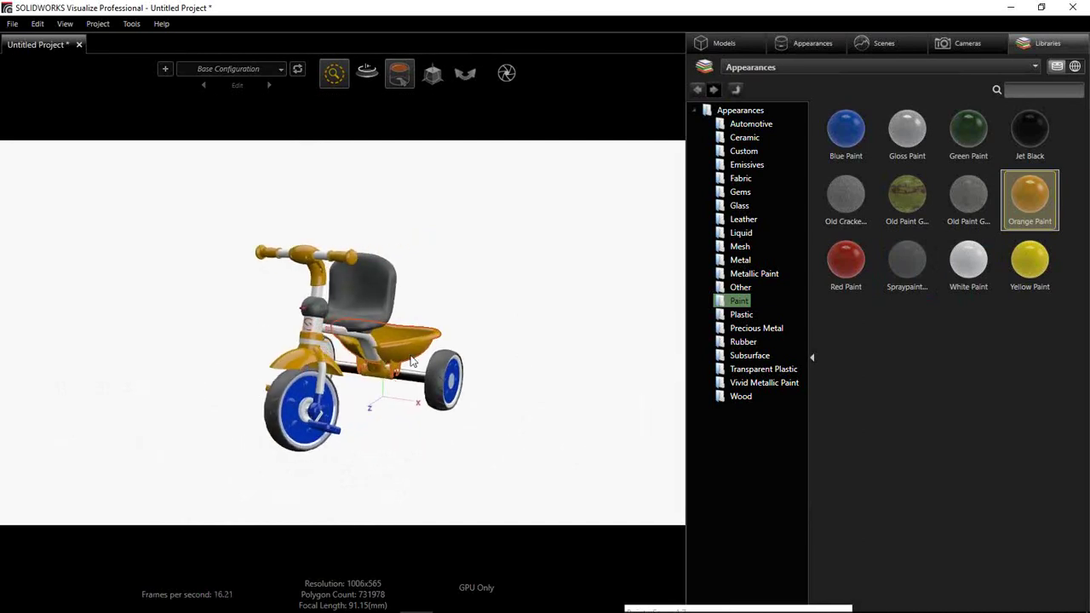
left_click(451, 379)
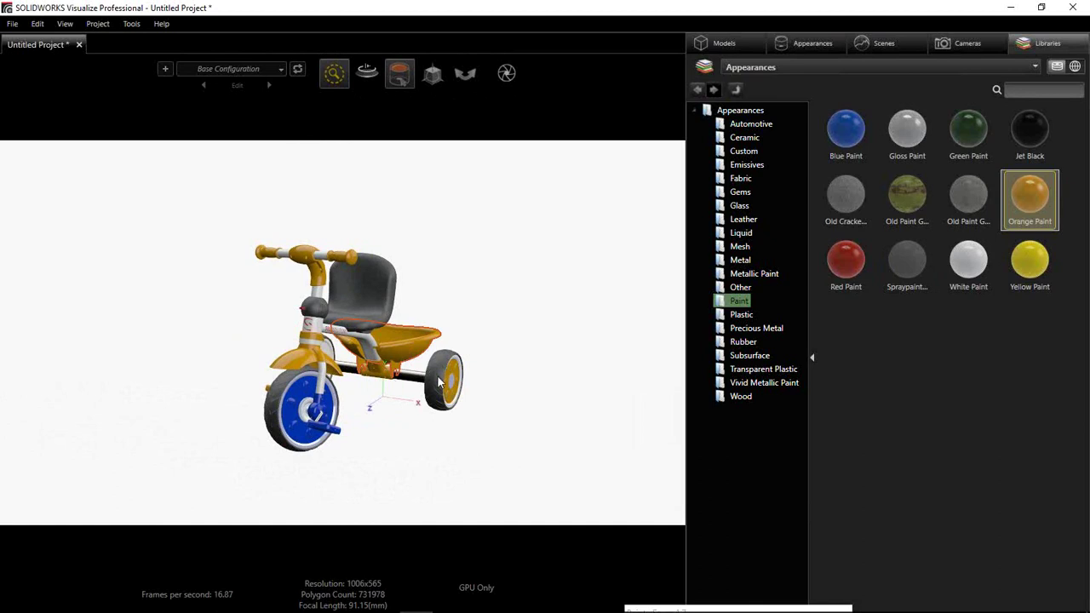
left_click(324, 413)
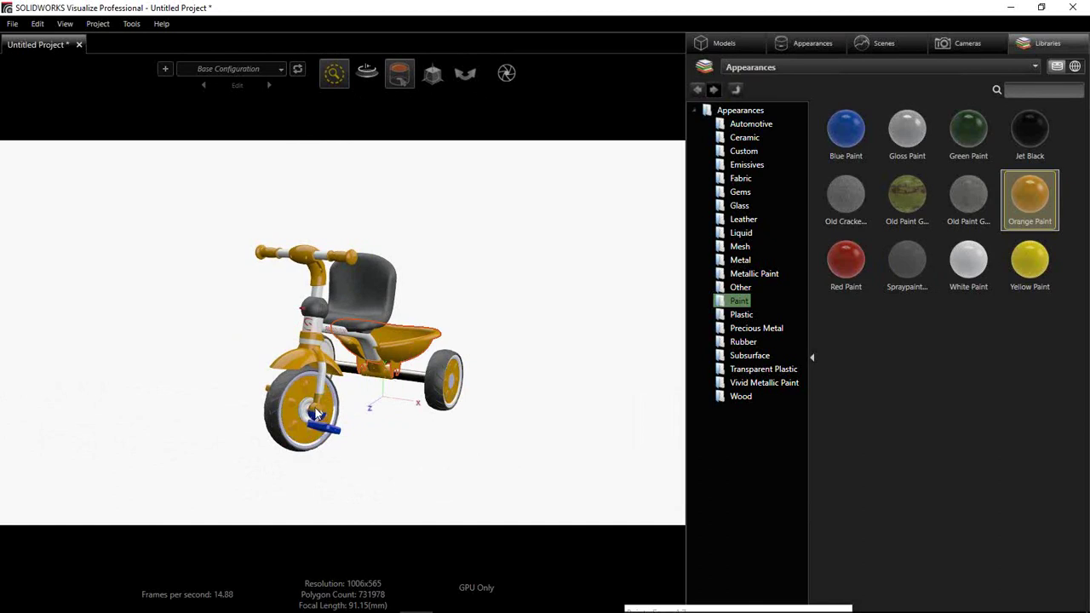
left_click(330, 428)
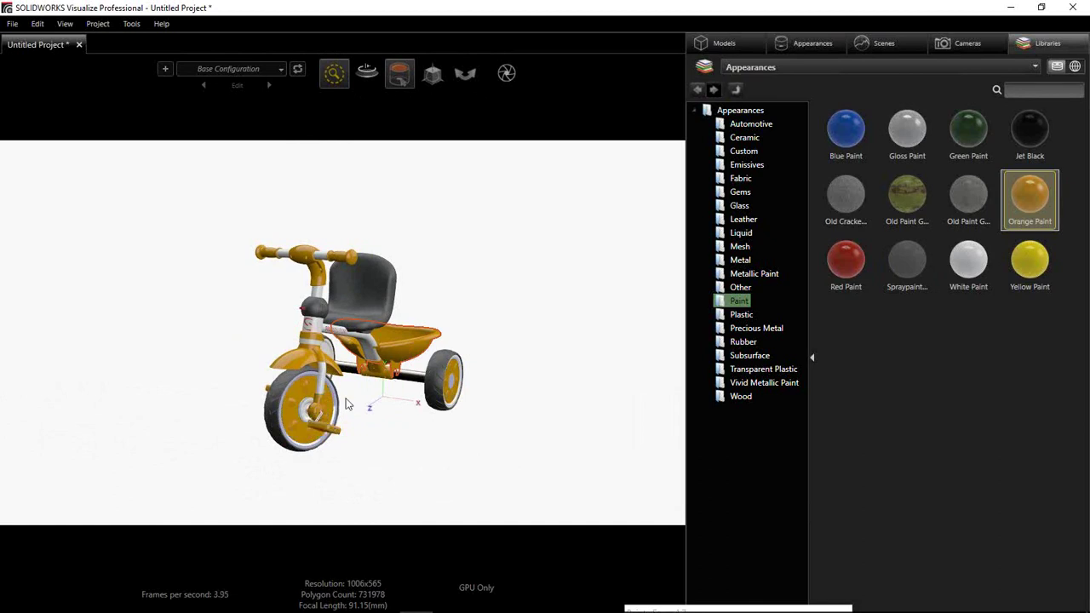
left_click(163, 26)
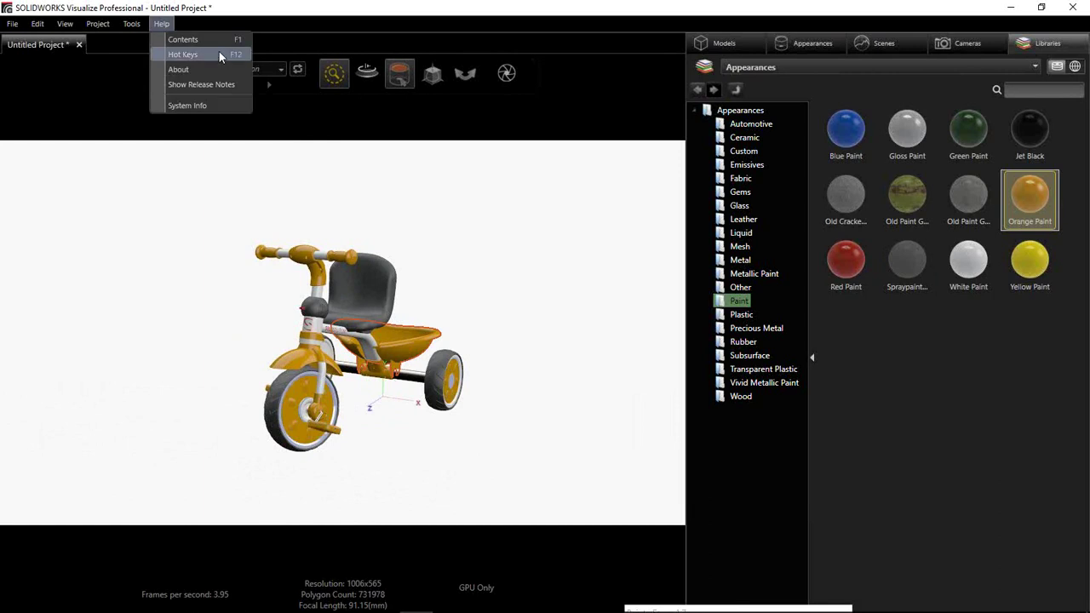
left_click(394, 119)
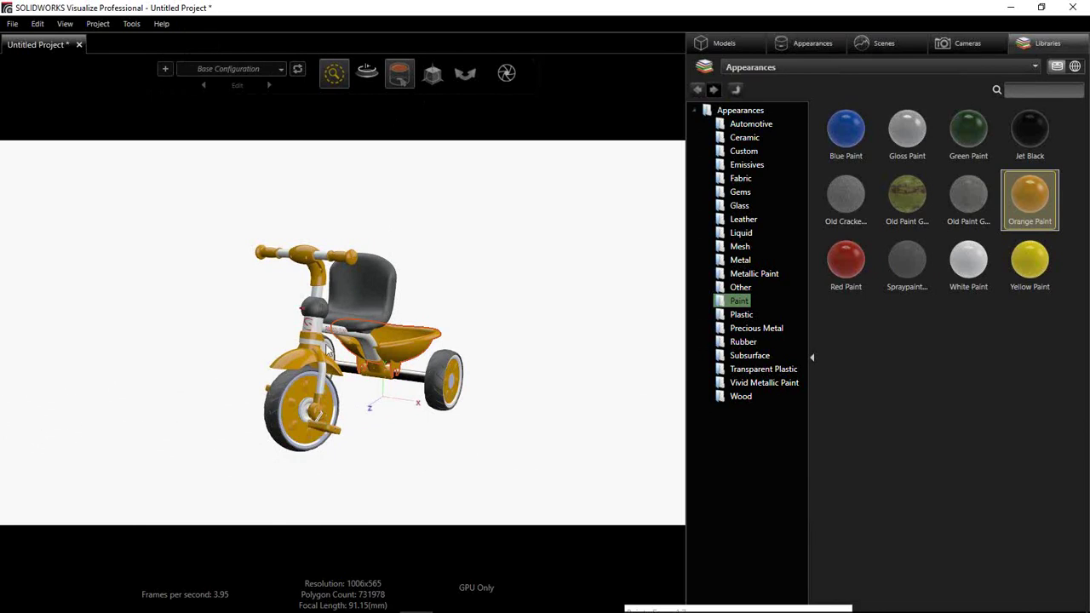
- Apply White Paint from the paint appearances library to the front wheel's rim
mouse_move(968, 264)
left_mouse_down()
mouse_move(809, 309)
mouse_move(399, 354)
mouse_move(369, 342)
mouse_move(1029, 264)
mouse_move(968, 260)
mouse_move(832, 323)
mouse_move(310, 388)
mouse_move(994, 278)
mouse_move(995, 265)
mouse_move(317, 319)
mouse_move(330, 299)
mouse_move(328, 417)
mouse_move(293, 439)
mouse_move(281, 414)
left_mouse_up()
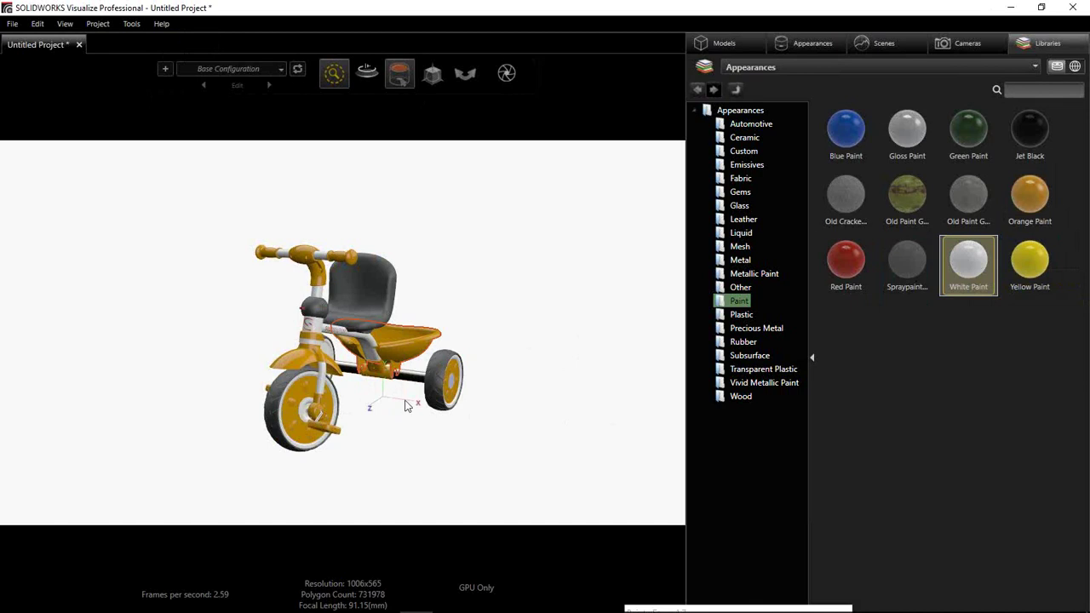
- Unify all identical appearances in the project's appearance list
left_click(809, 41)
left_click_drag(817, 378, 819, 501)
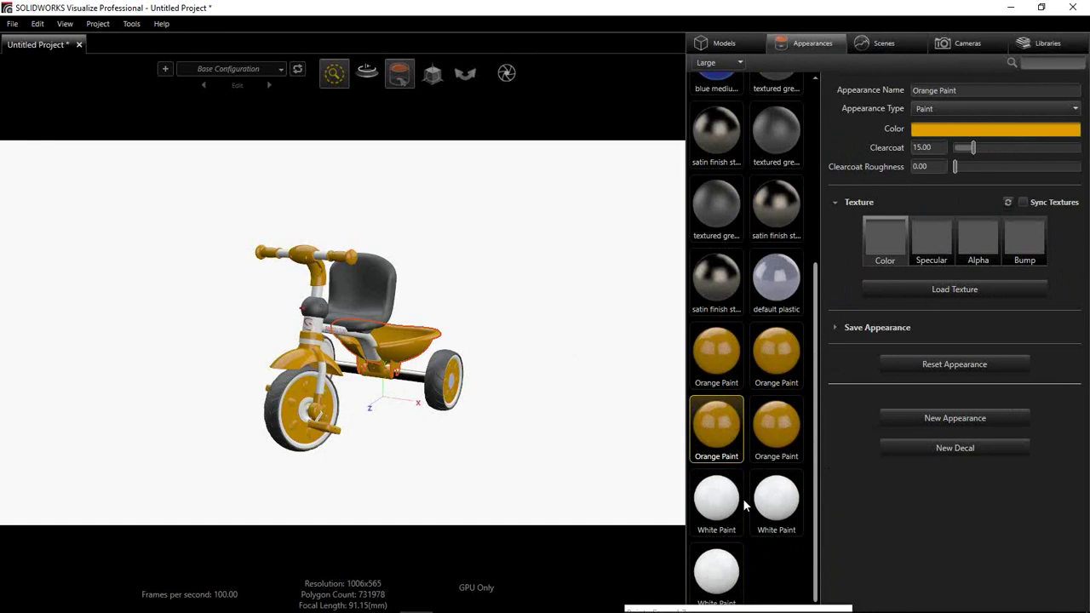
right_click(773, 556)
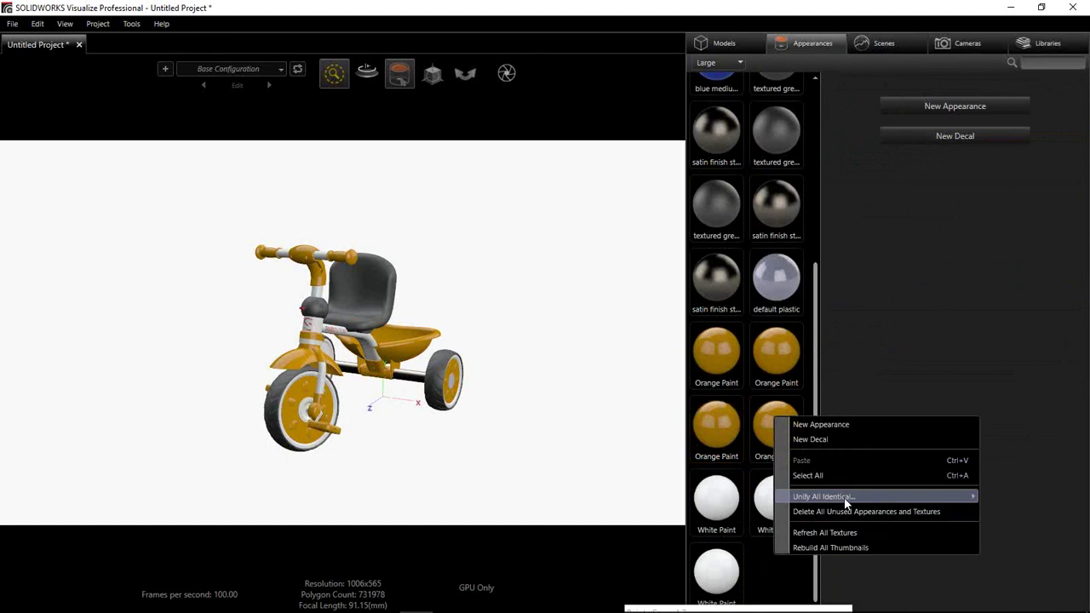
mouse_move(895, 499)
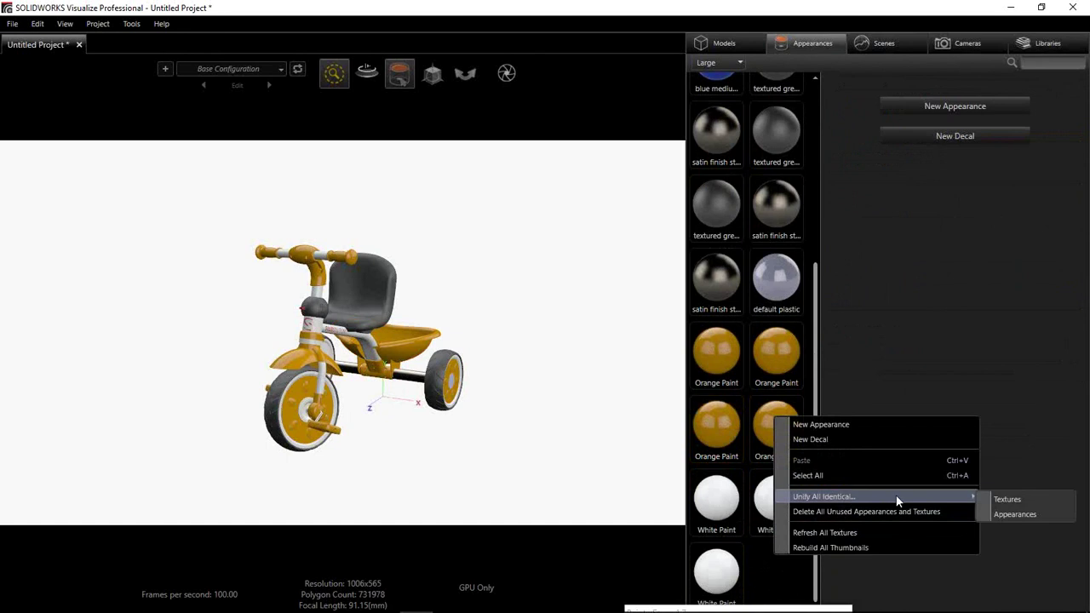
left_click(1018, 516)
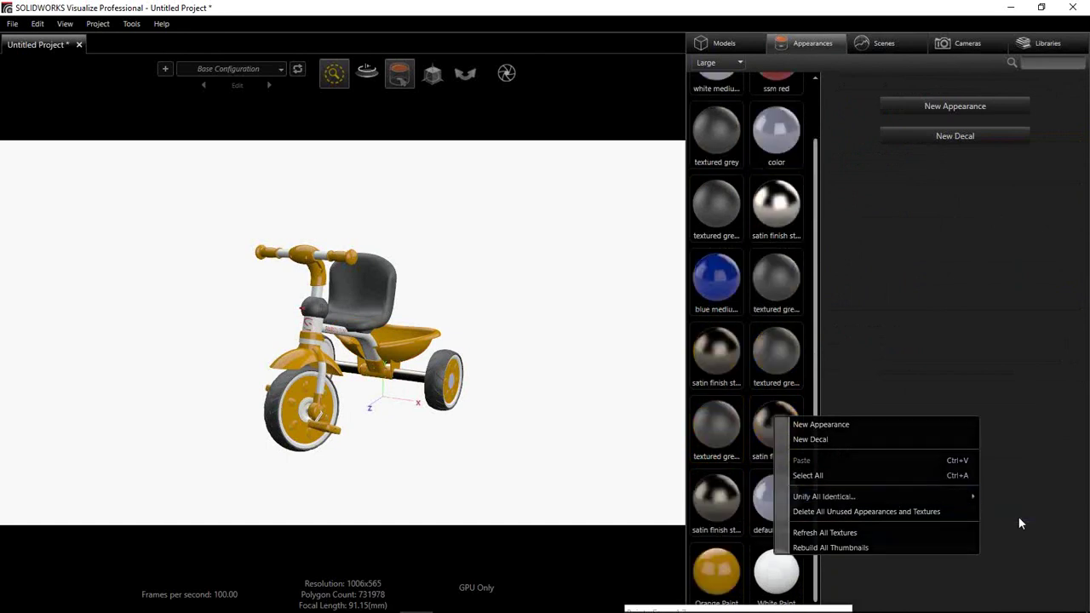
- Select the Orange Paint appearance and orbit the camera back to a front three-quarter view of the trike
left_click(715, 574)
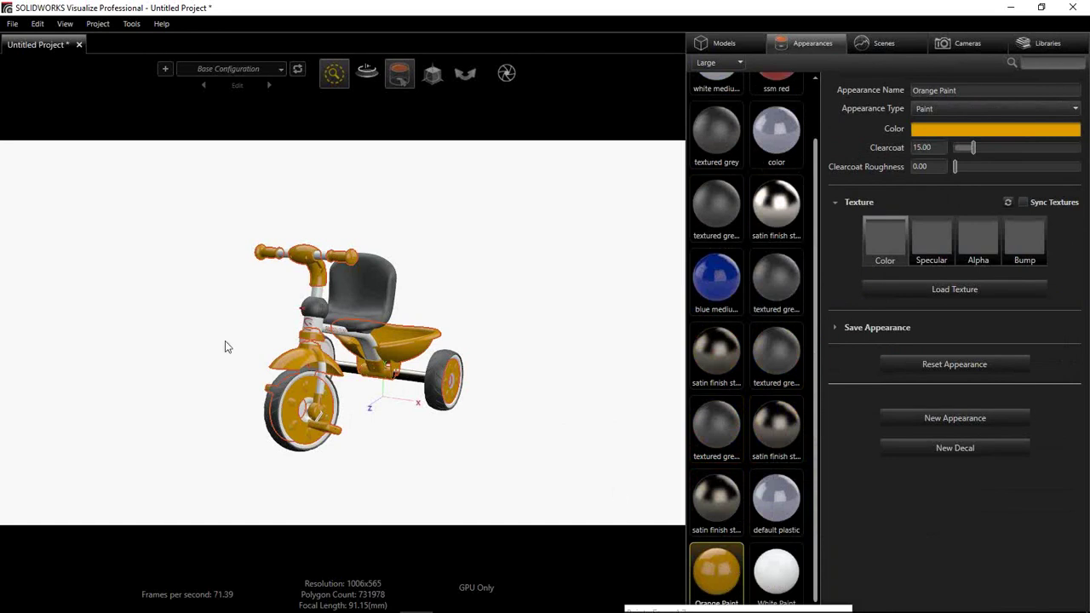
left_click_drag(385, 433, 637, 420)
scroll(386, 425, "up", 3)
scroll(375, 406, "down", 3)
left_click_drag(453, 364, 508, 220)
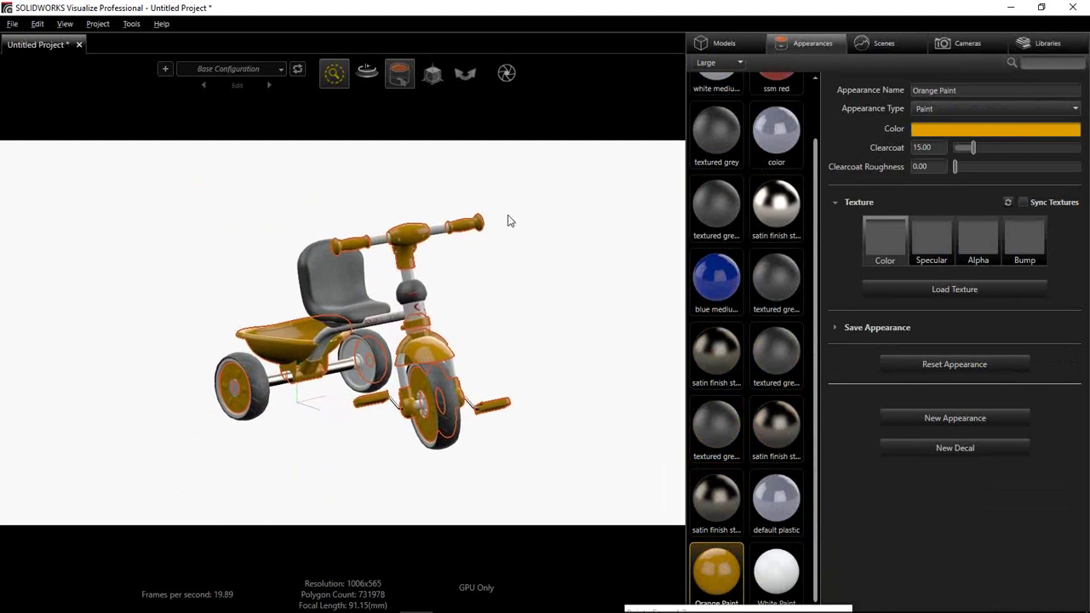
- Arrange the Visualize window on half the screen, side by side with the PowerPoint presentation
double_click(389, 10)
left_click_drag(383, 29, 1089, 51)
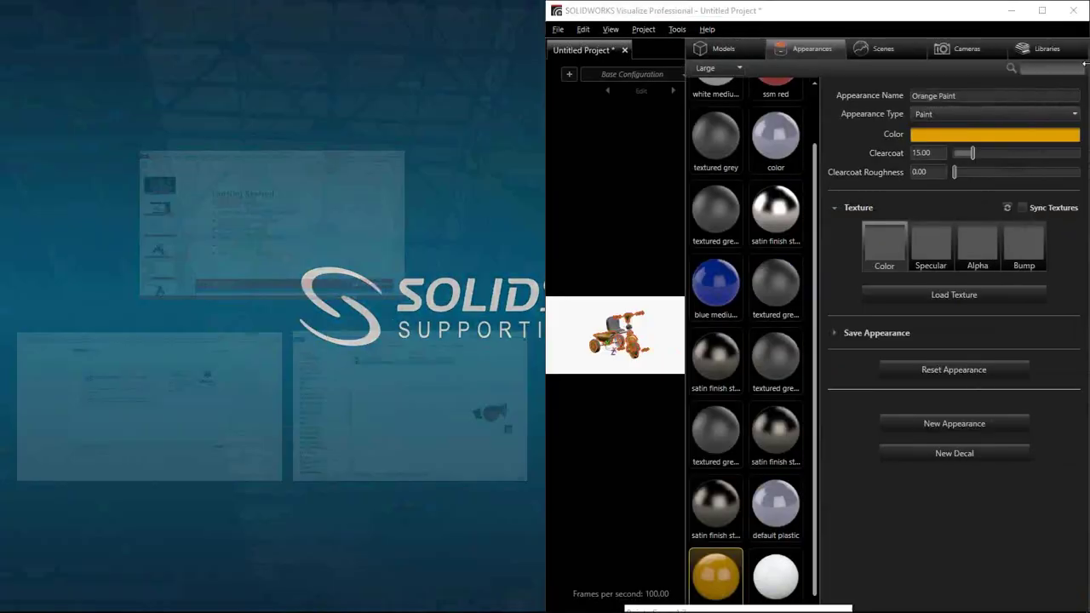
left_click(321, 221)
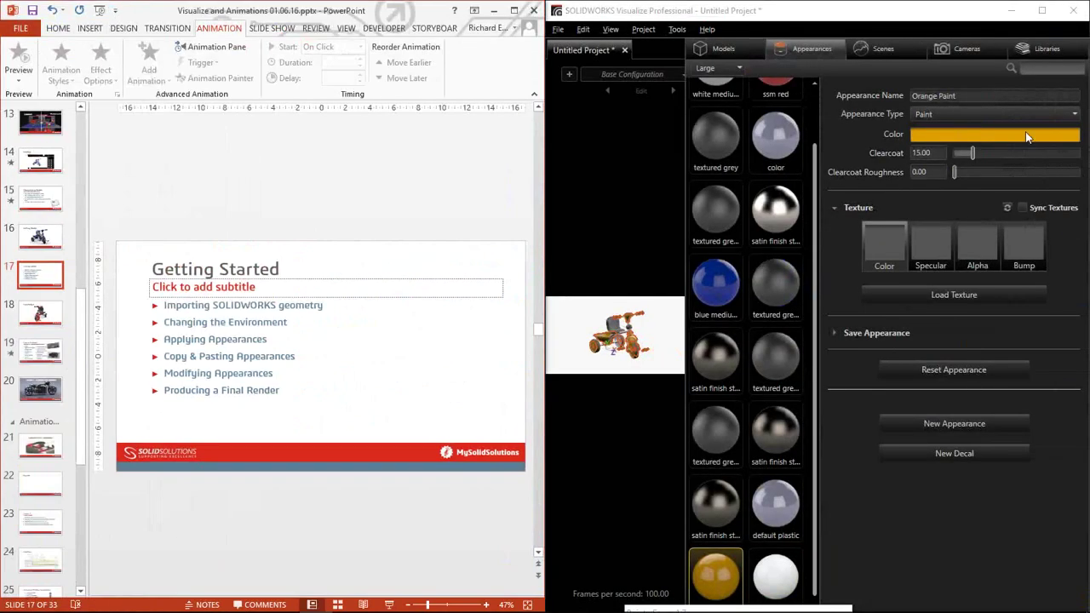
- Recolor the Orange Paint appearance by sampling red from the slide's footer banner, and show the color as RGB values
left_click(990, 146)
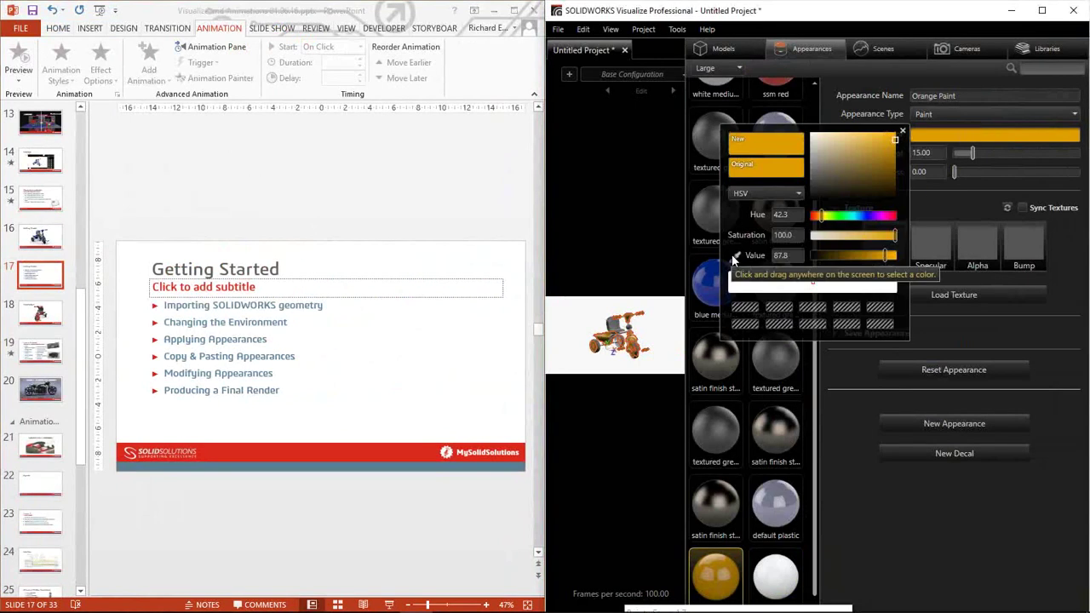
left_click_drag(733, 260, 393, 446)
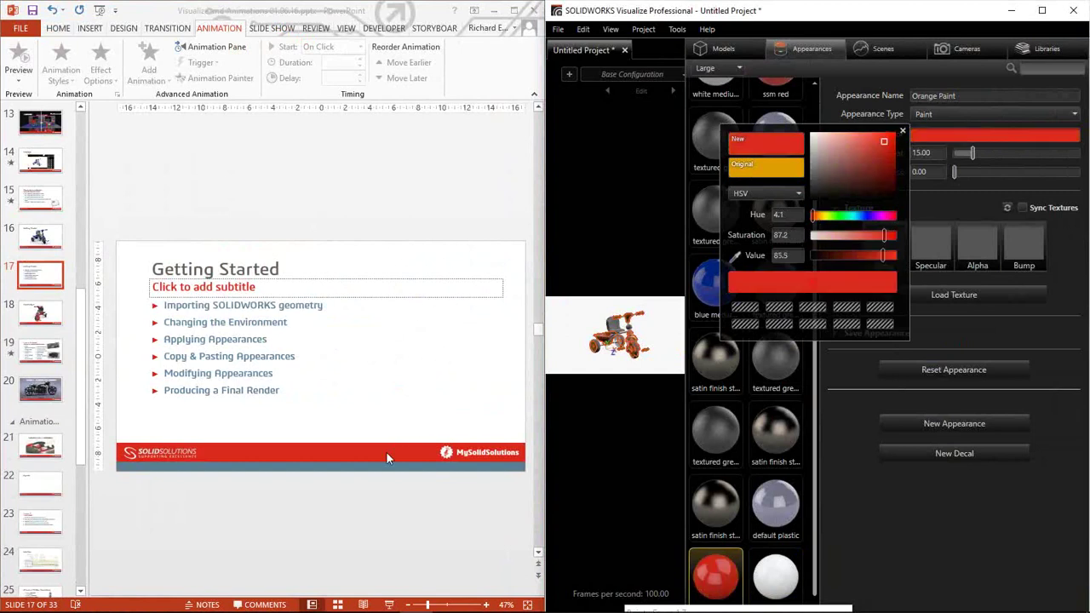
left_click_drag(393, 446, 386, 457)
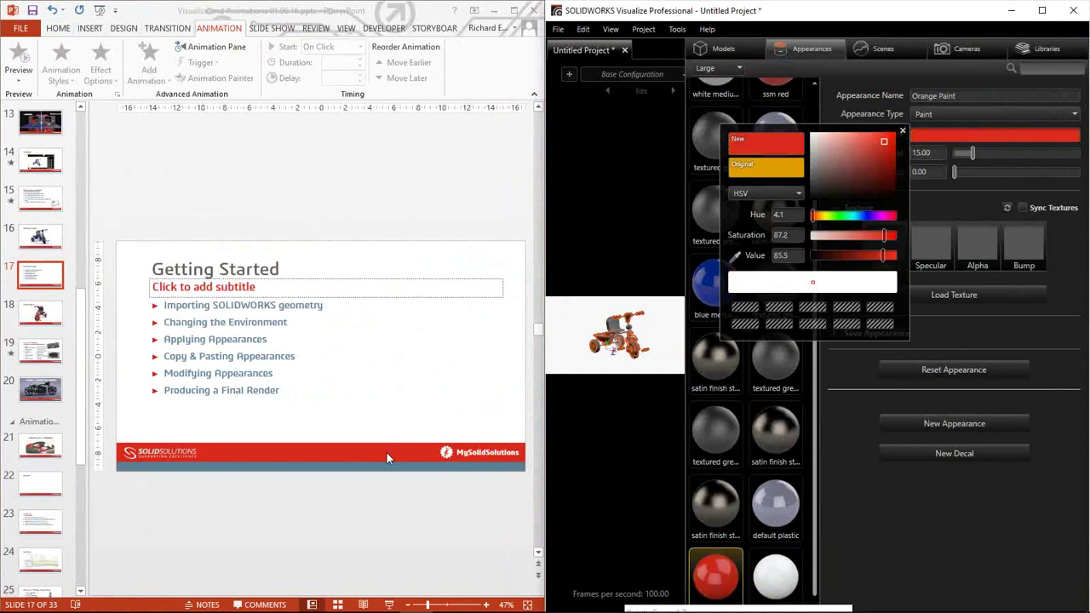
left_click(750, 192)
left_click(754, 211)
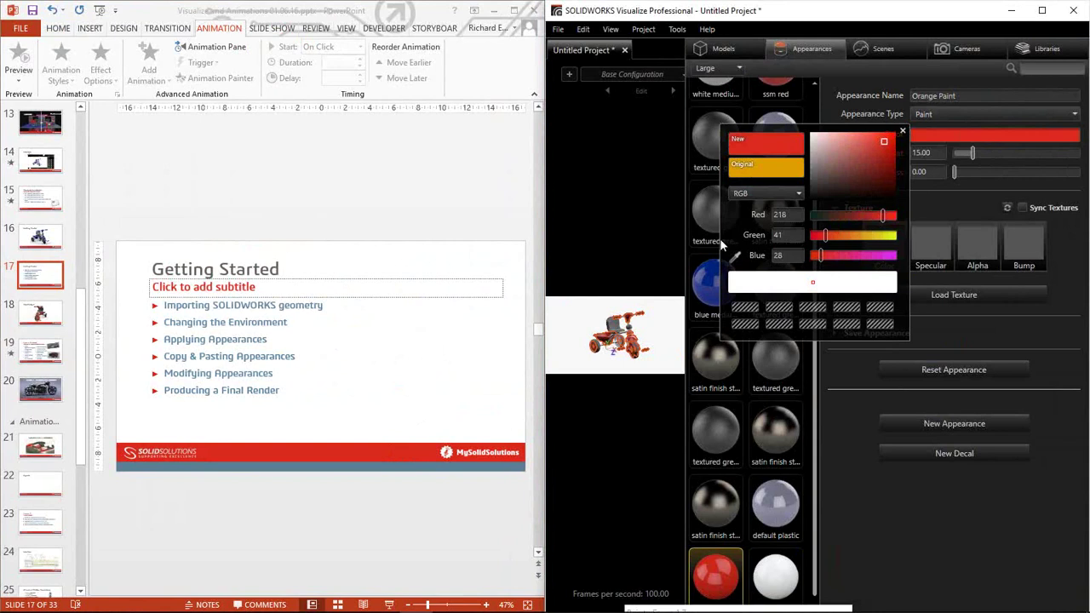
- Minimize the PowerPoint presentation and maximize the Visualize window again
left_click(497, 14)
left_click(497, 14)
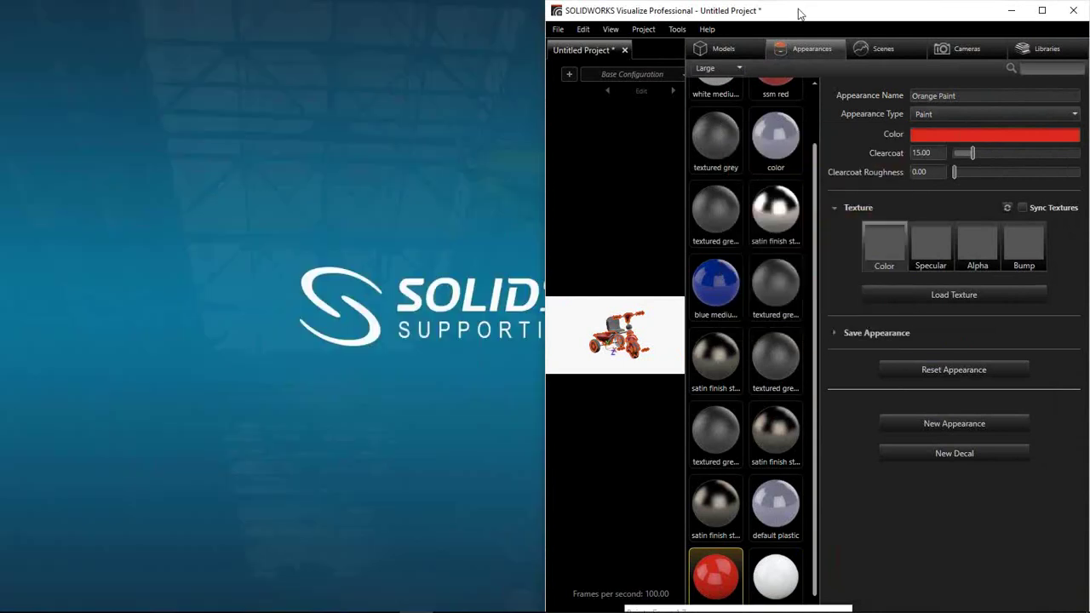
left_click(1040, 12)
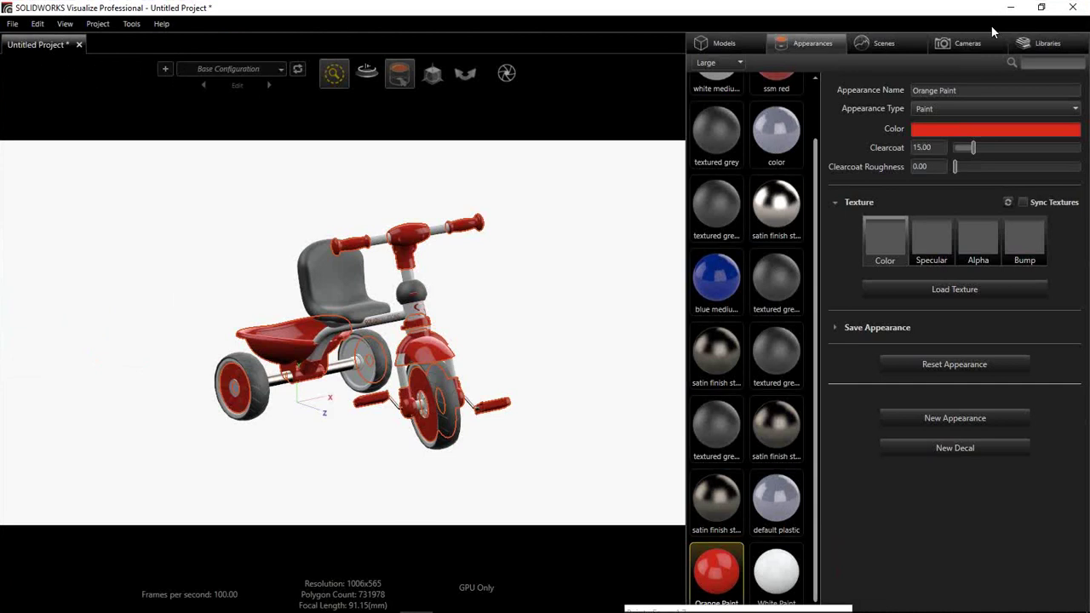
left_click(1051, 46)
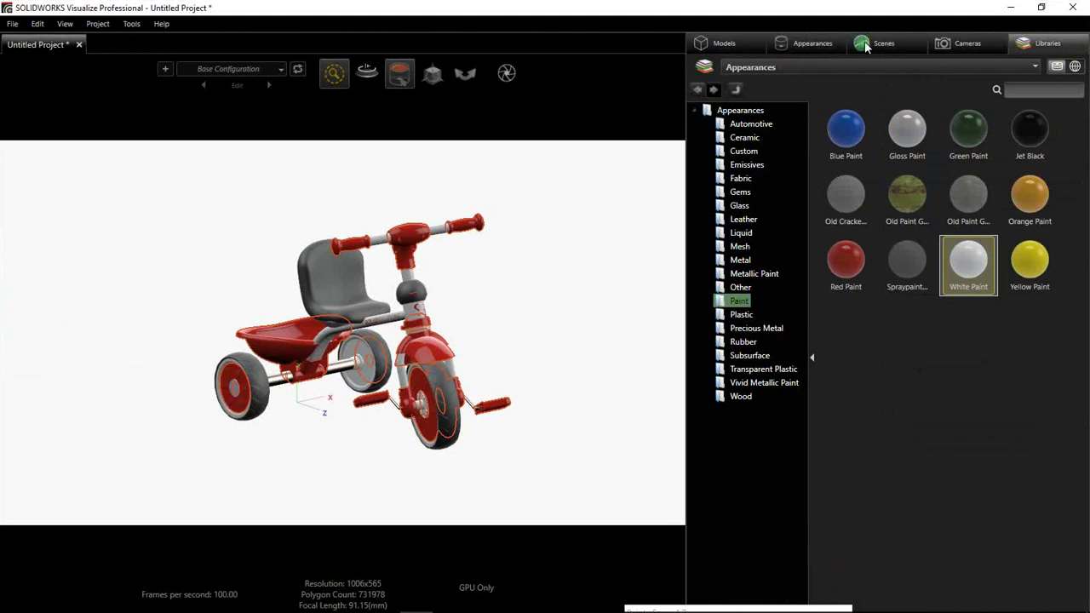
left_click(822, 43)
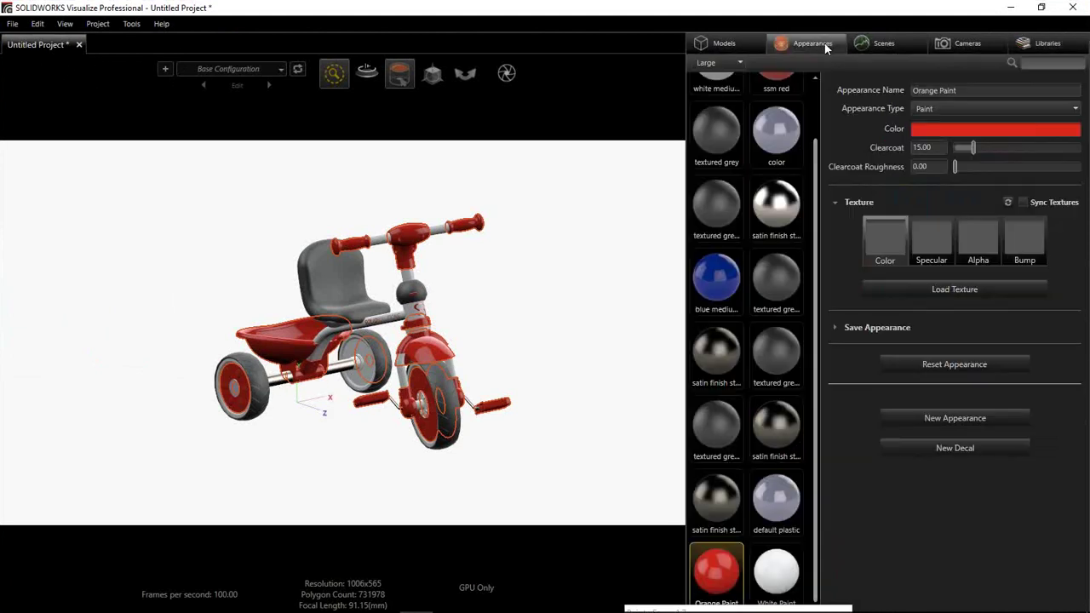
- Apply the Chrome appearance from the Metal library to the trike's rear axle, and clear the part selection
left_click(1037, 49)
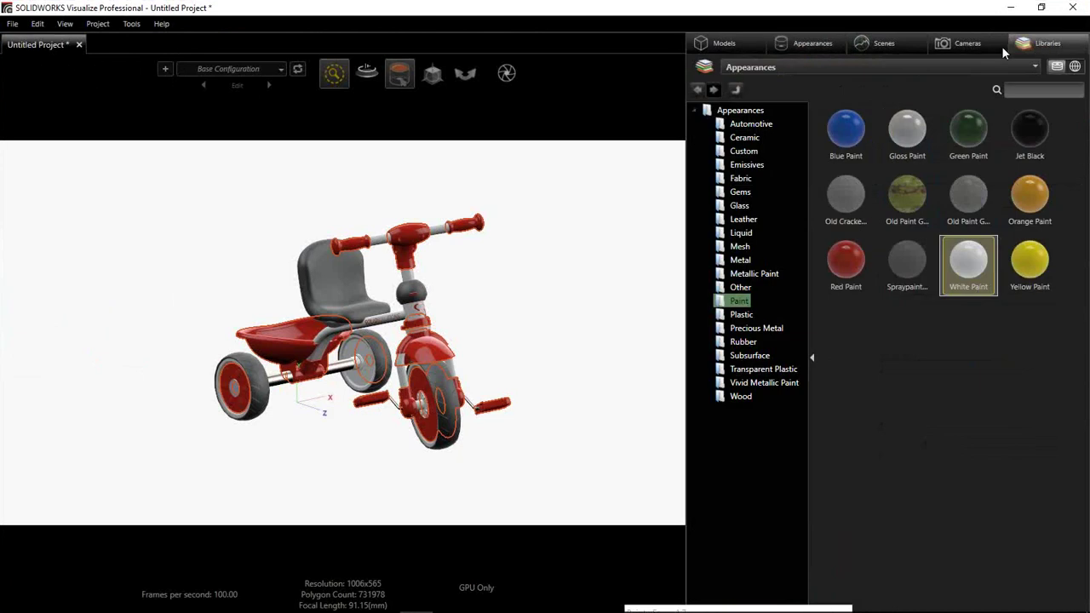
left_click(739, 261)
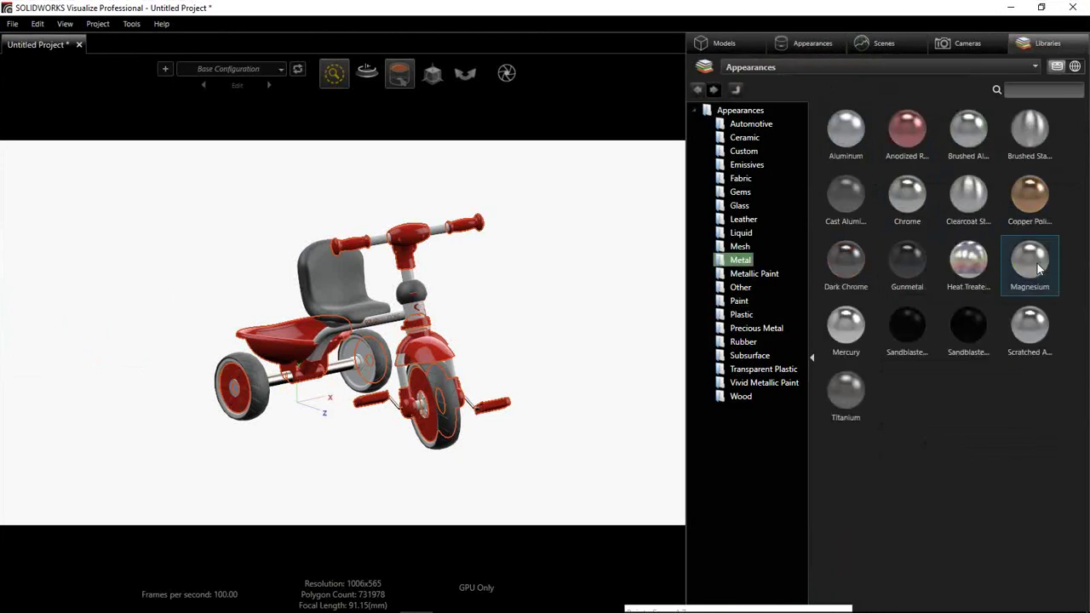
left_click_drag(901, 188, 351, 370)
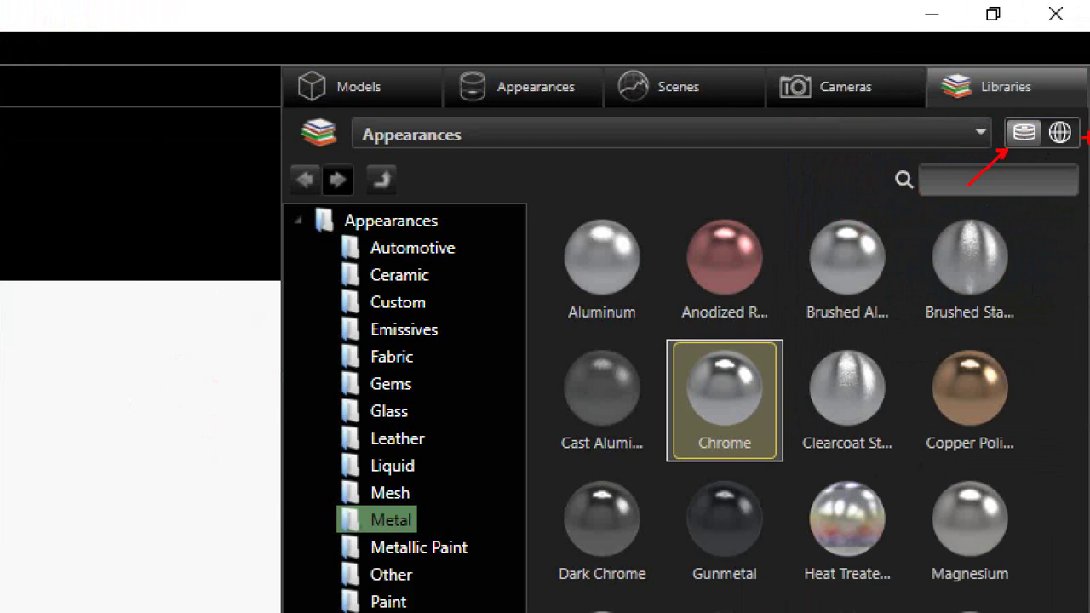
left_click_drag(1063, 151, 1074, 197)
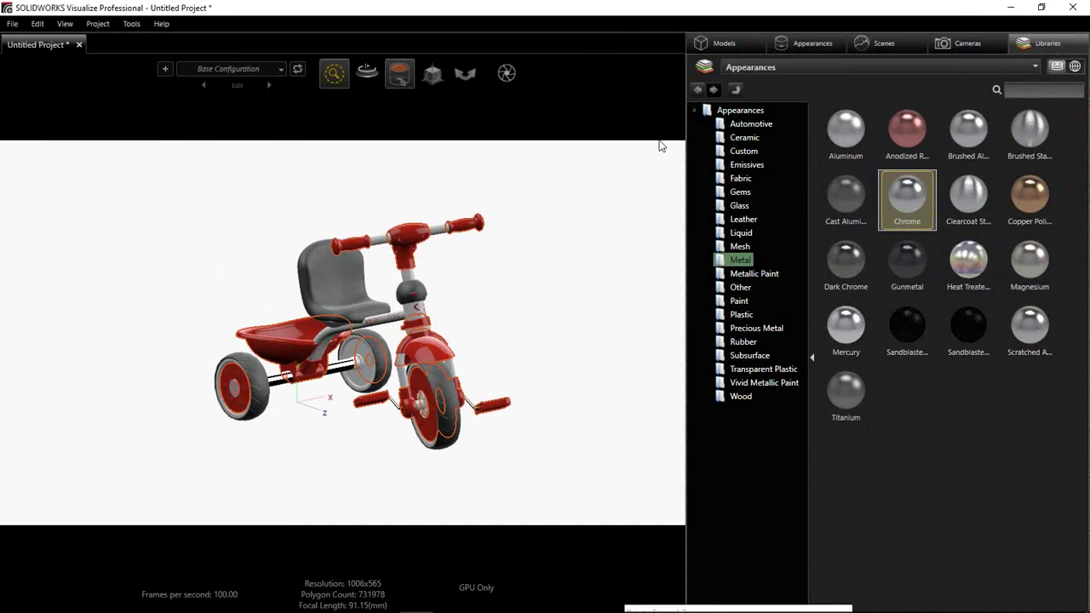
left_click(565, 252)
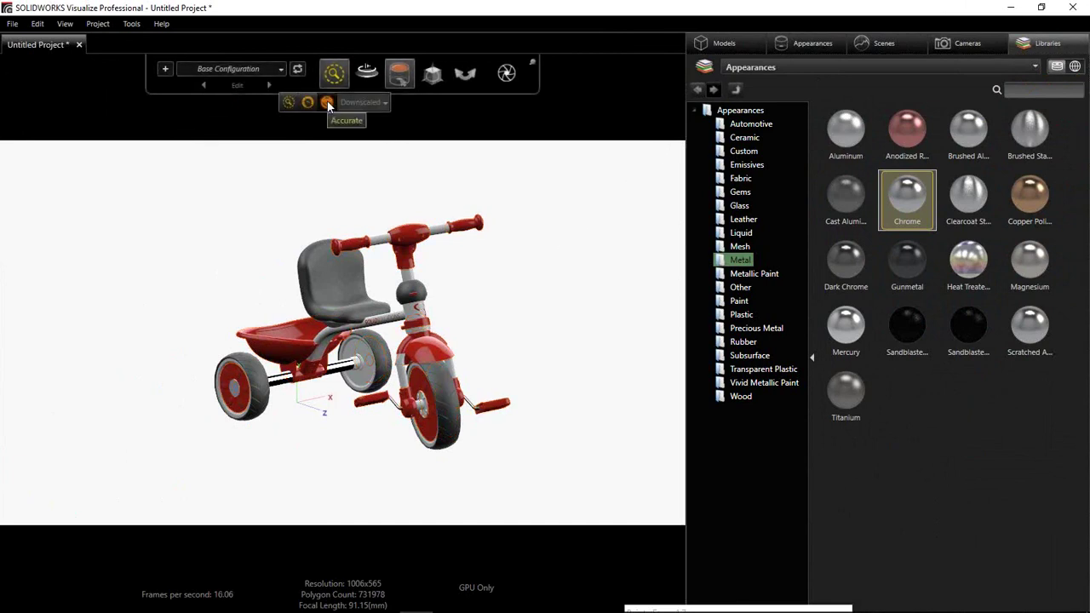
- Switch the viewport to the Accurate renderer and let the trike image refine
left_click(326, 103)
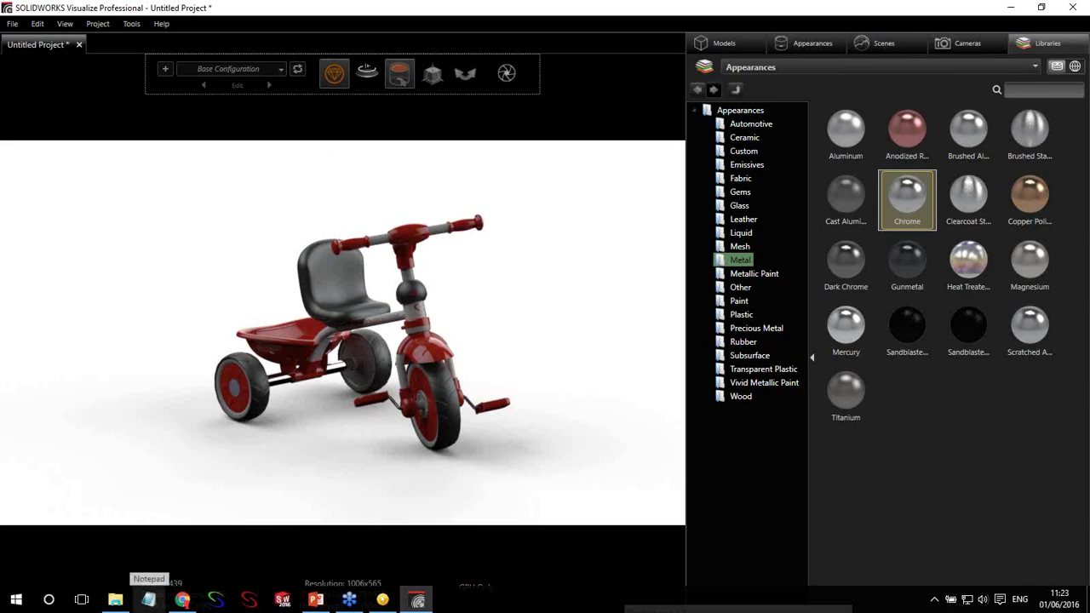
mouse_move(115, 599)
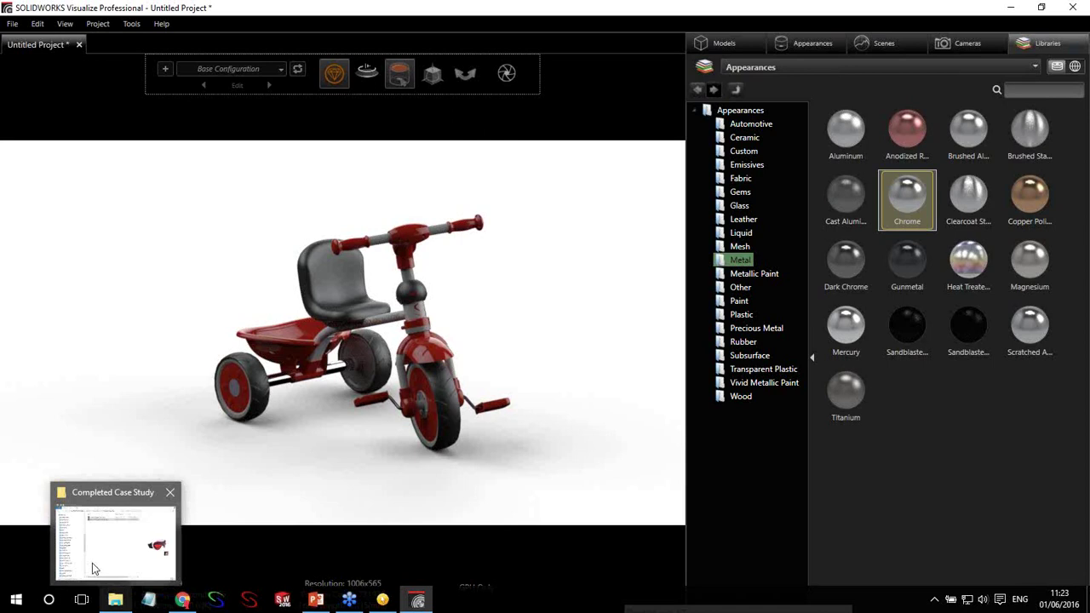
mouse_move(92, 563)
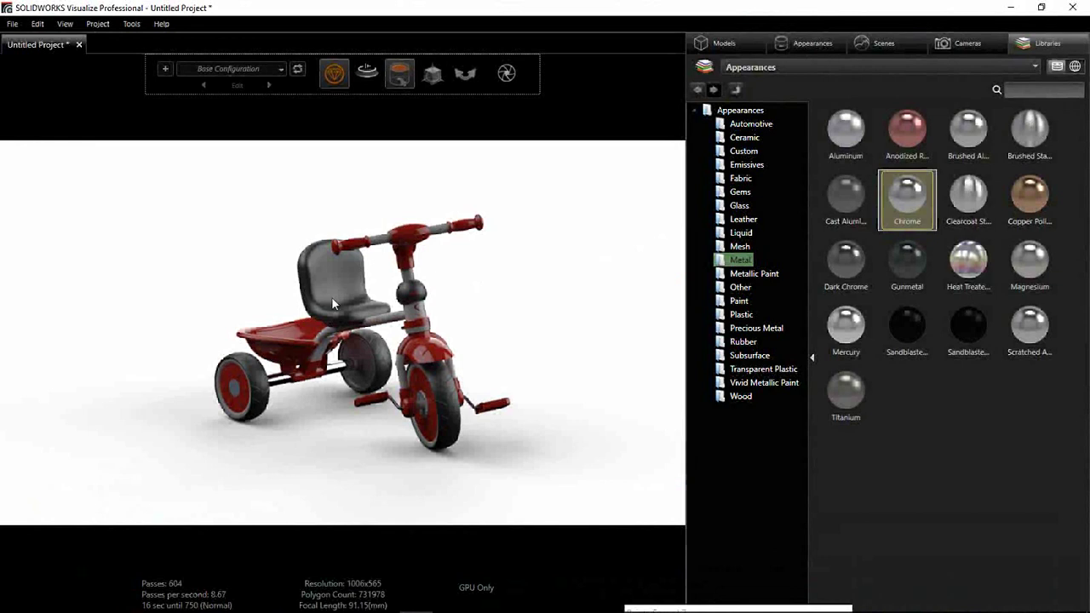
- Open the Render output settings and review the available output modes and image formats
mouse_move(509, 74)
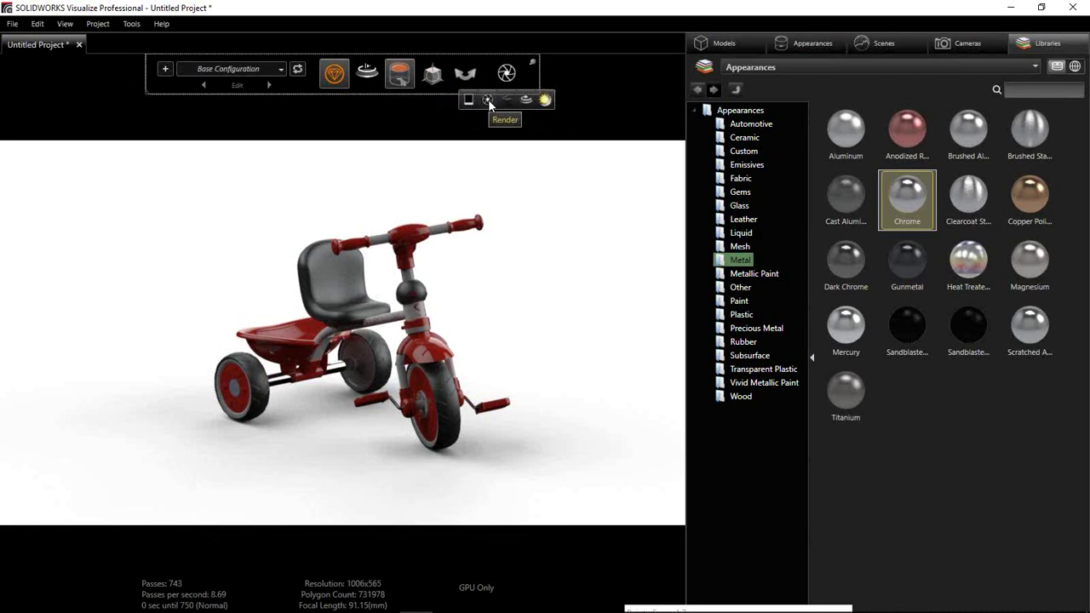
left_click(488, 101)
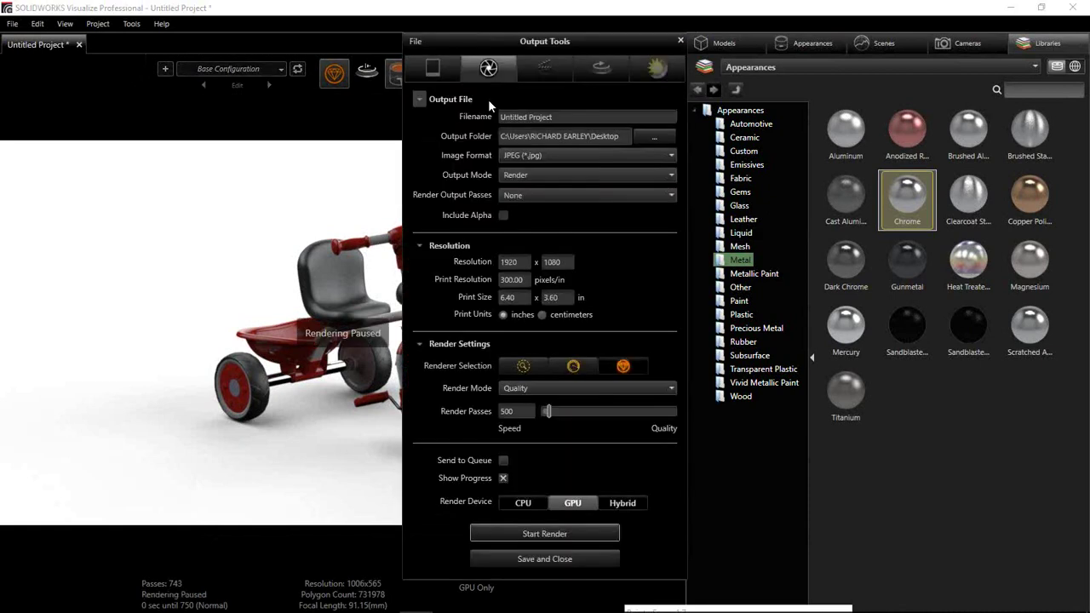
left_click(577, 173)
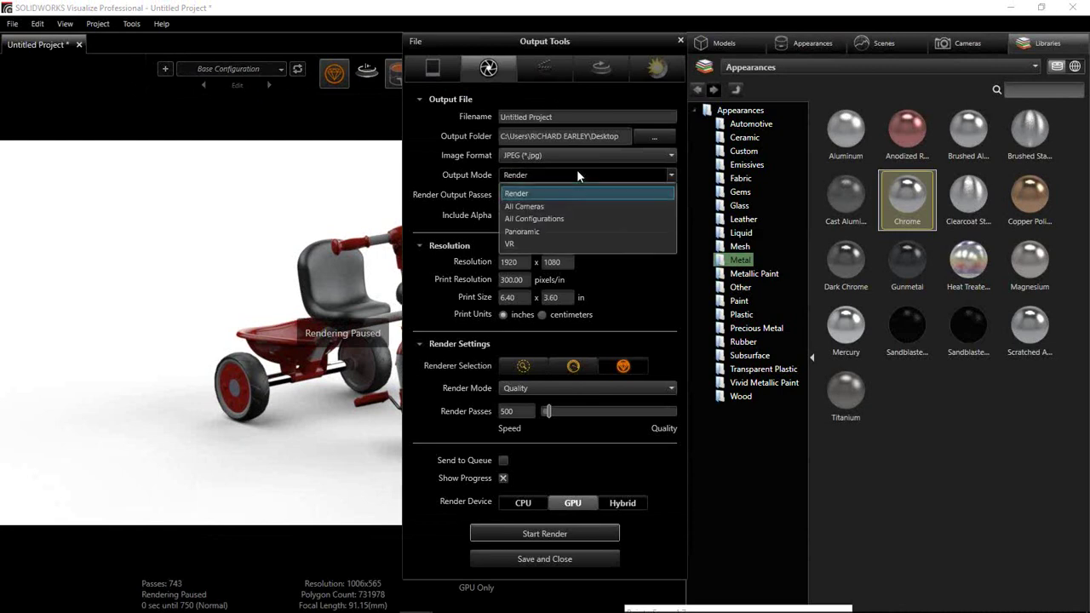
left_click(577, 173)
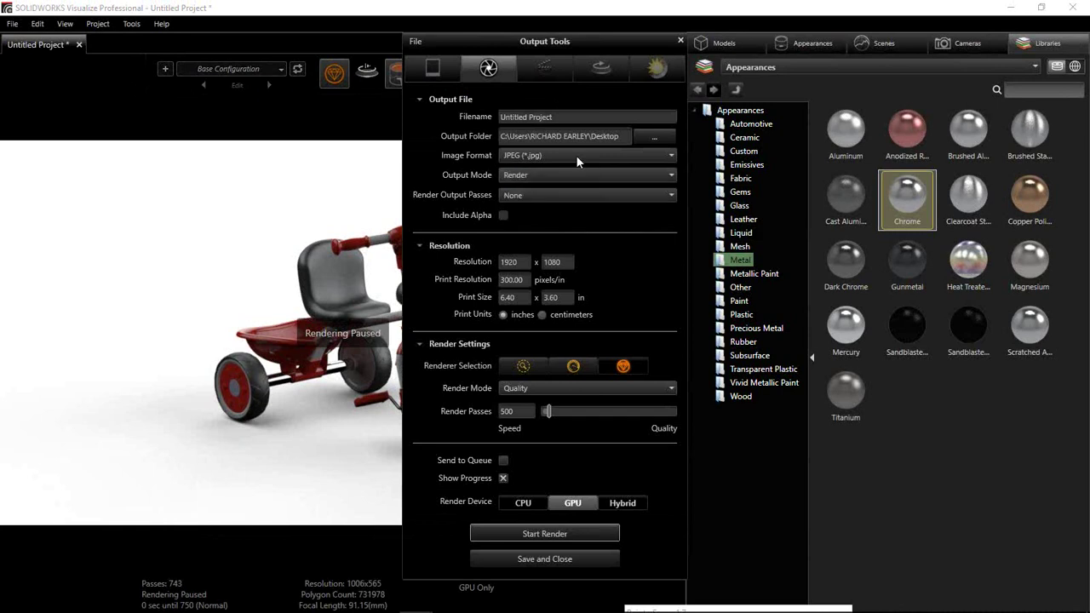
left_click(576, 155)
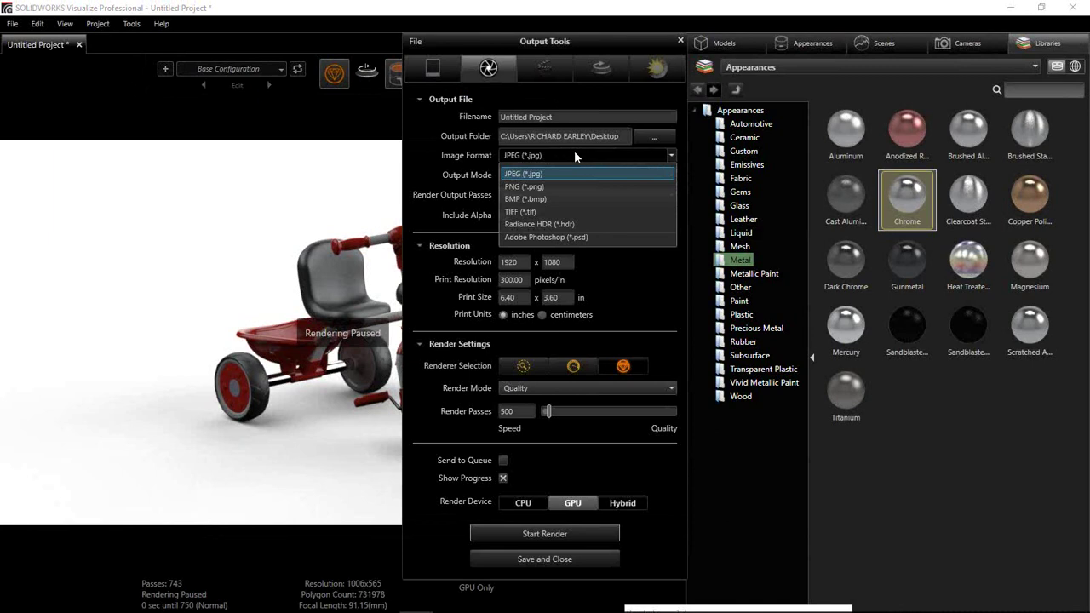
left_click(574, 155)
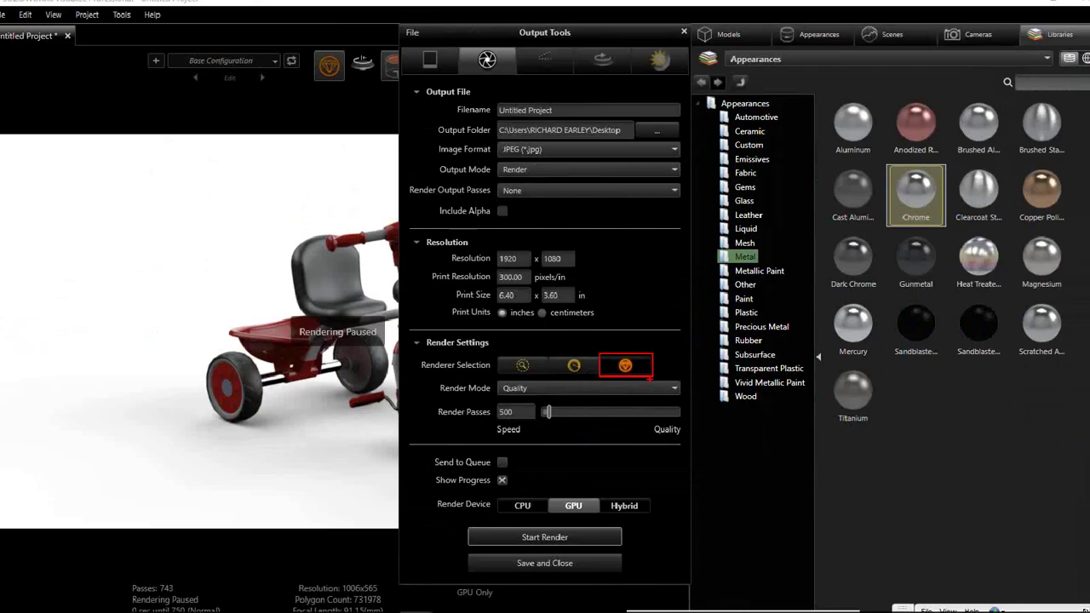
- Set the render mode to Time Limit with 2 hours and 5 minutes, and close the output settings without starting a render
left_click(576, 389)
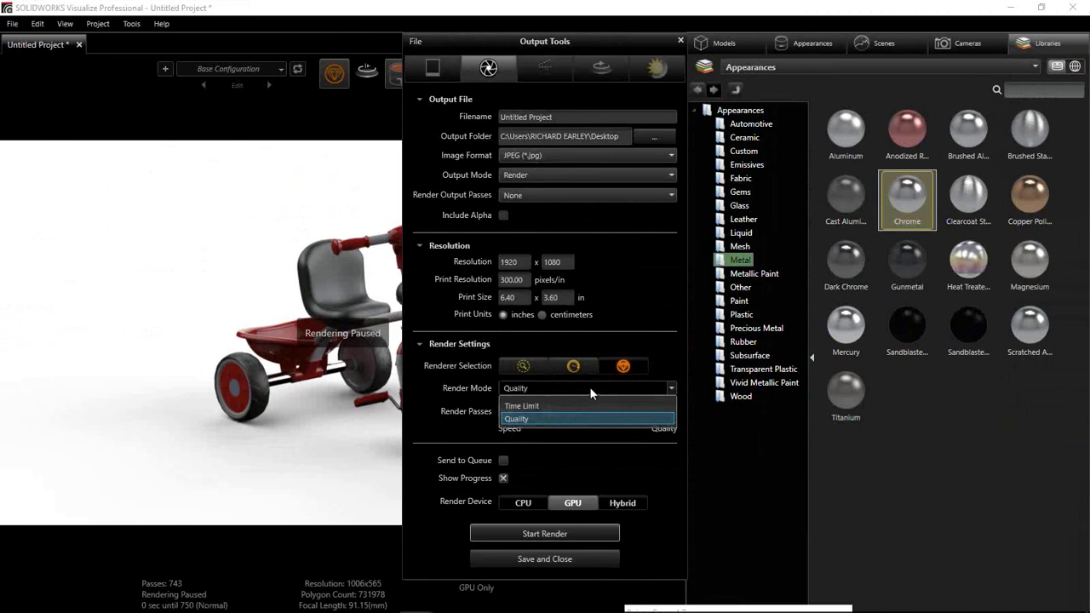
left_click(569, 404)
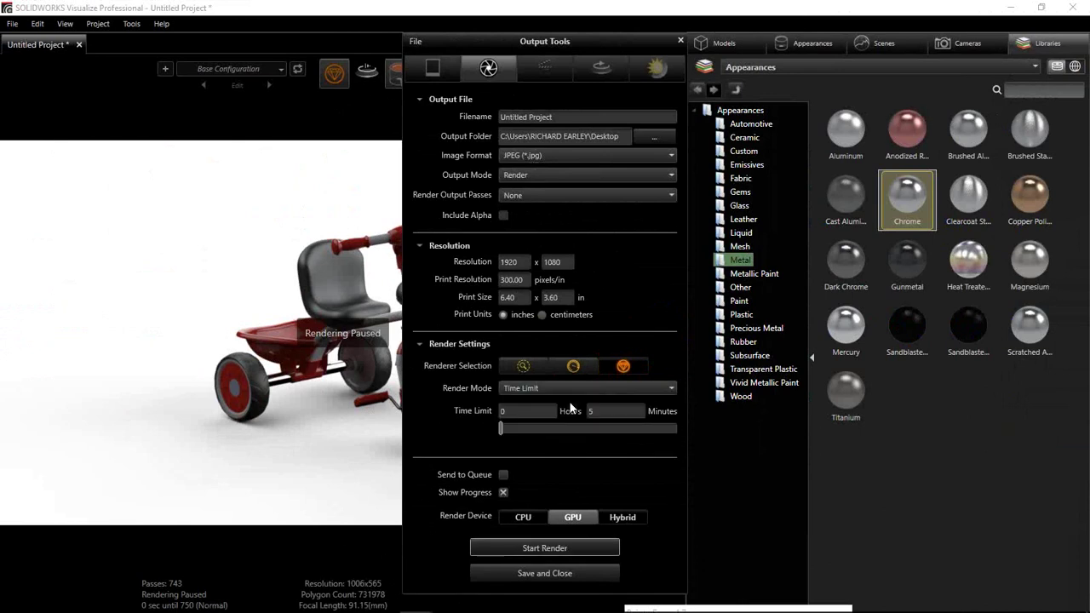
left_click(590, 411)
type("5")
left_click(515, 412)
type("2")
left_click(680, 39)
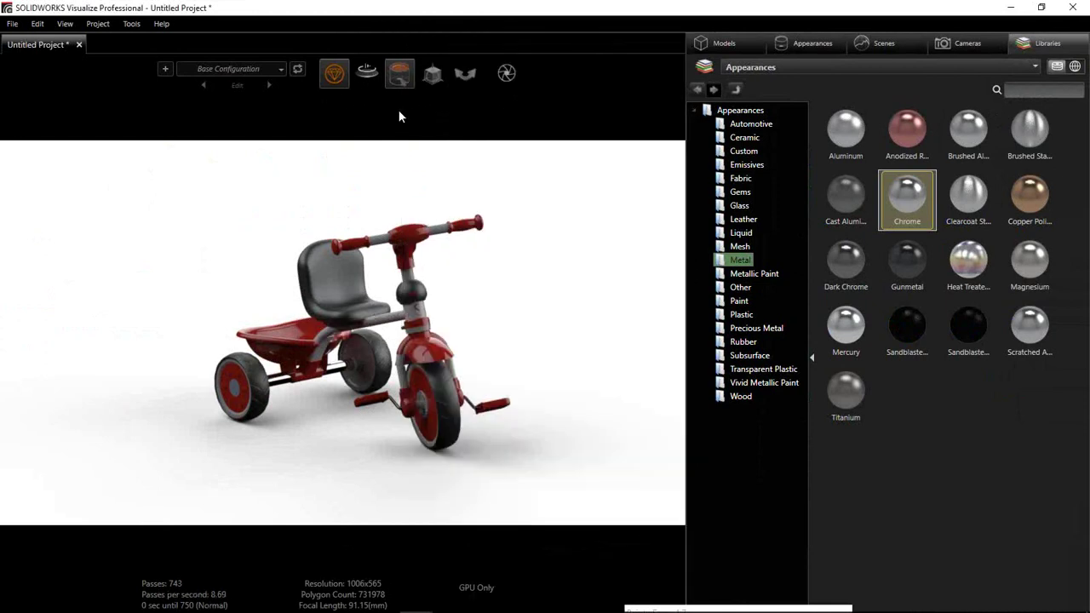
- Switch the viewport back to the Preview renderer and bring up the PowerPoint presentation
left_click(331, 74)
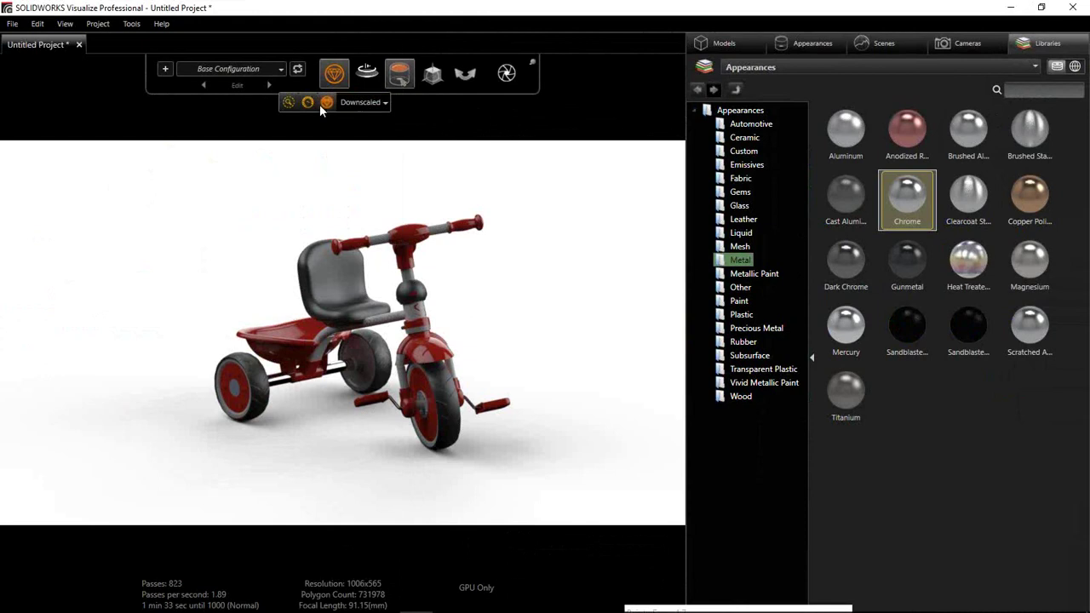
left_click(288, 102)
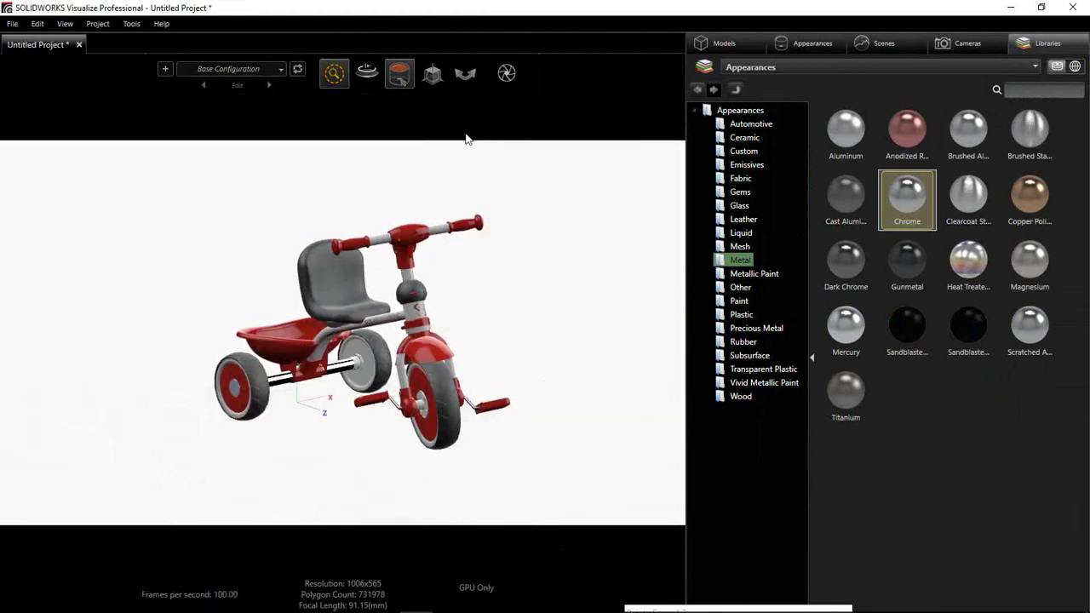
left_click(316, 600)
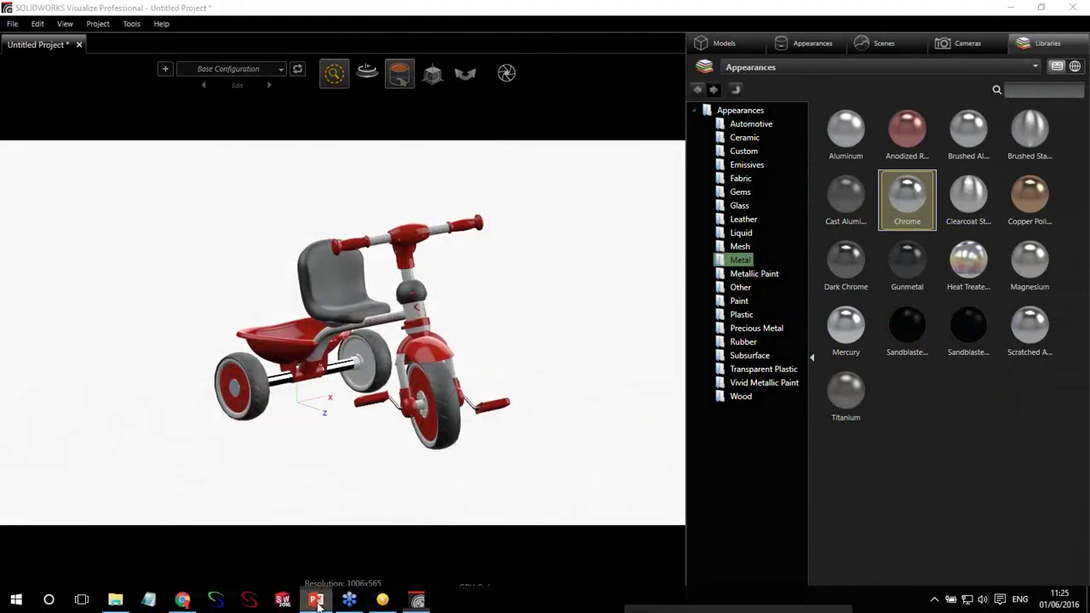